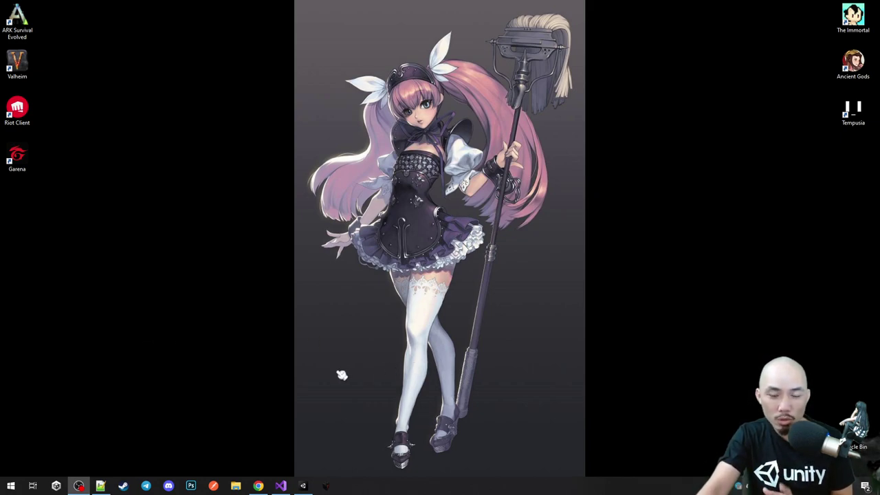
Step: Restore the Unity editor showing the BasicPhoton project's 1_PhotonRoom scene
left_click(303, 485)
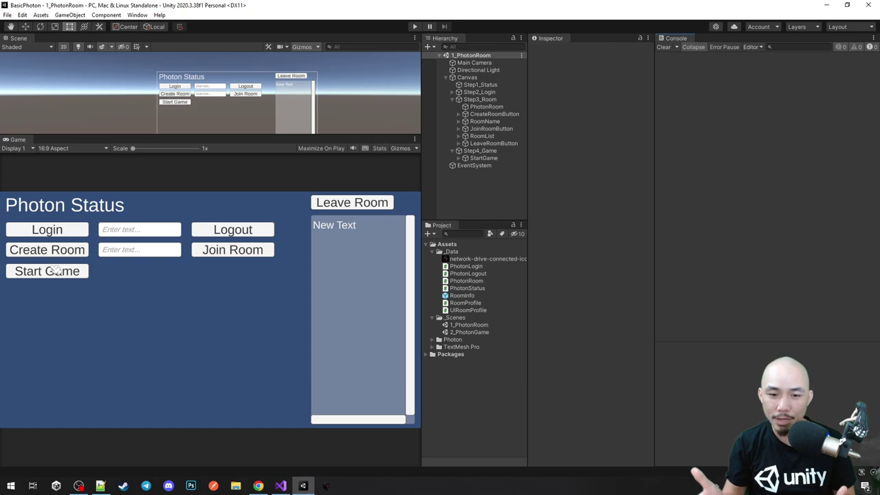
Step: Bring up PhotonRoom.cs and check the login code in PhotonLogin.cs
left_click(280, 485)
left_click(452, 229)
scroll(452, 229, "up", 1)
scroll(452, 229, "up", 2)
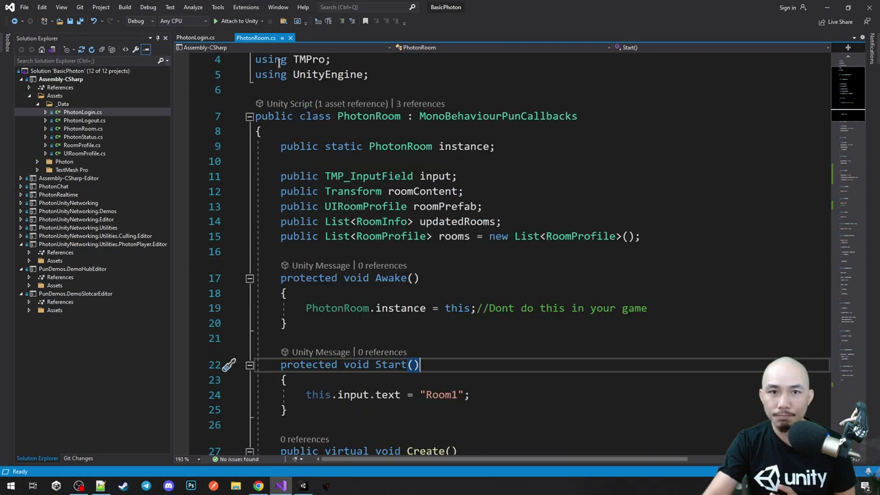
double_click(93, 112)
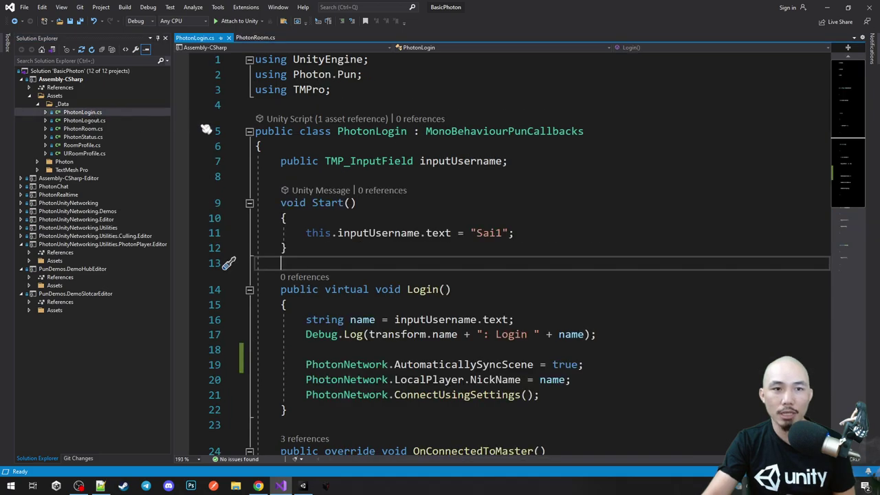
left_click(263, 38)
Step: Inspect the Create and Join methods and the JoinRoom call in PhotonRoom.cs
scroll(406, 199, "down", 8)
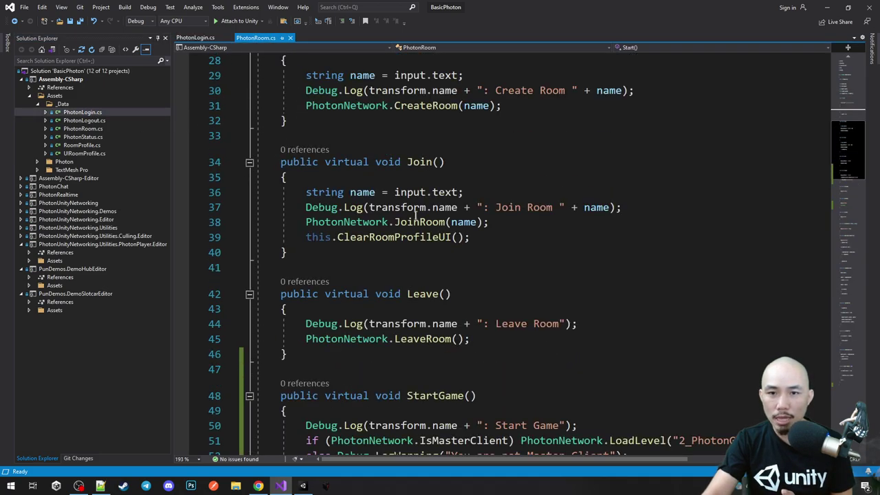
scroll(415, 215, "up", 1)
left_click(444, 90)
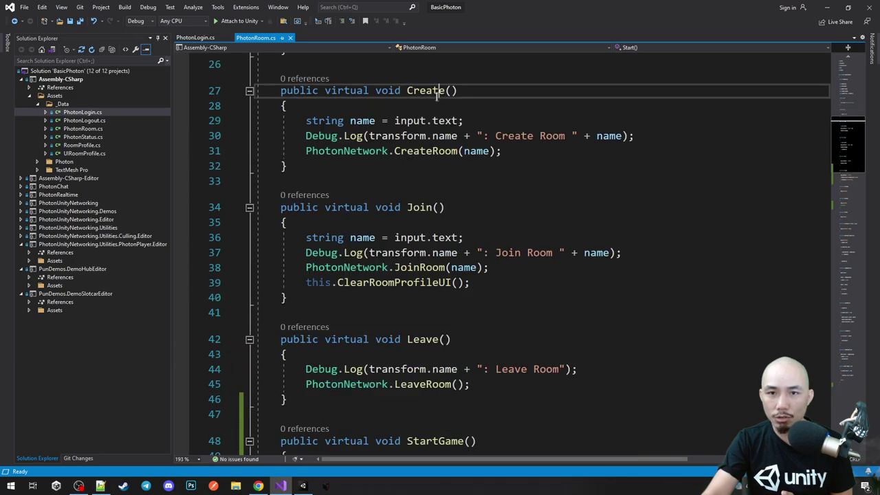
left_click(428, 207)
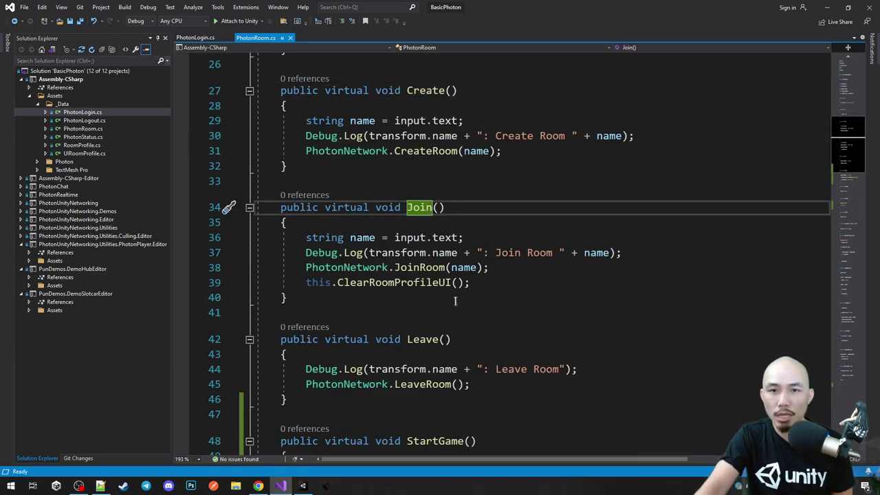
left_click(425, 268)
scroll(494, 301, "down", 3)
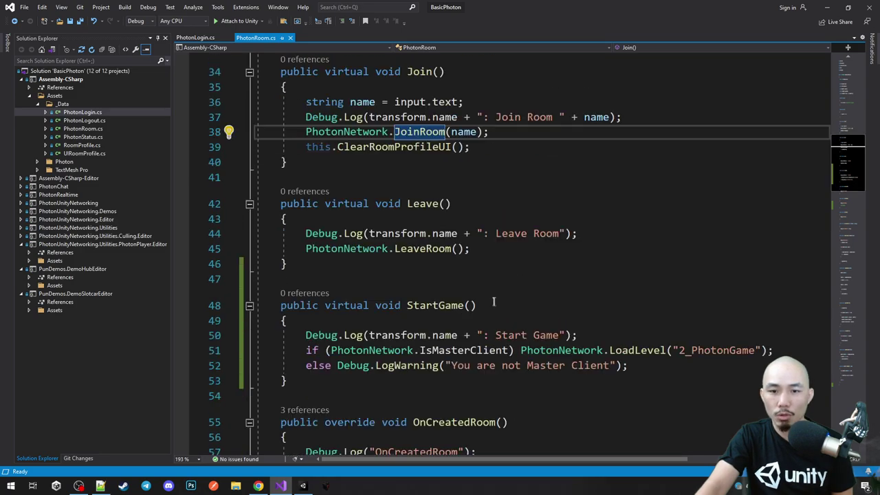
scroll(445, 283, "up", 2)
left_click(427, 160)
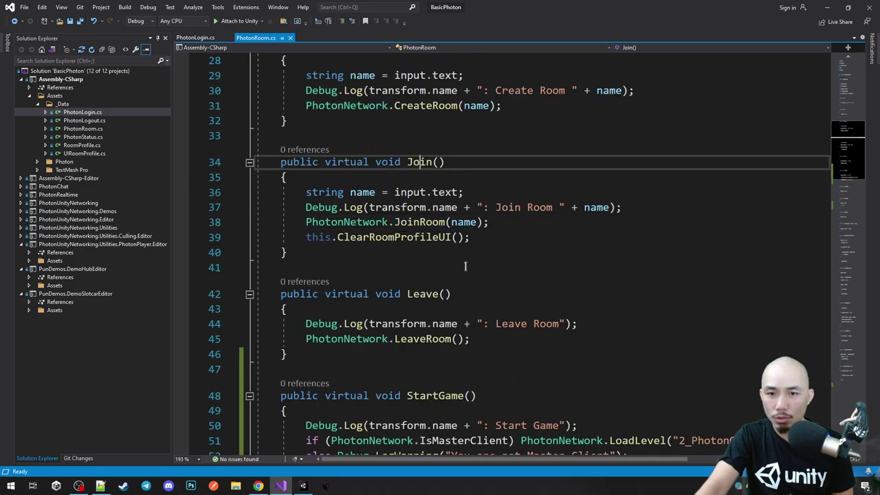
Step: Select the commented-out StartGame call in OnJoinedRoom, then return to Unity
scroll(465, 268, "down", 5)
left_click(447, 328)
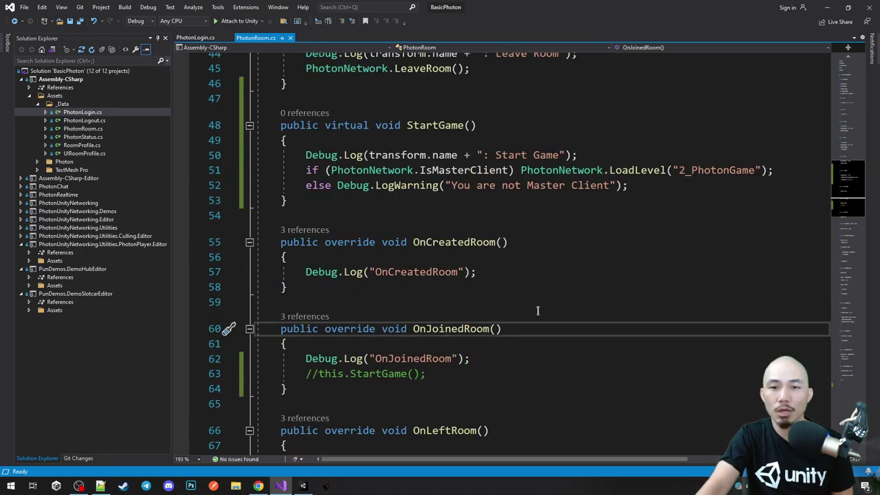
left_click_drag(305, 374, 471, 369)
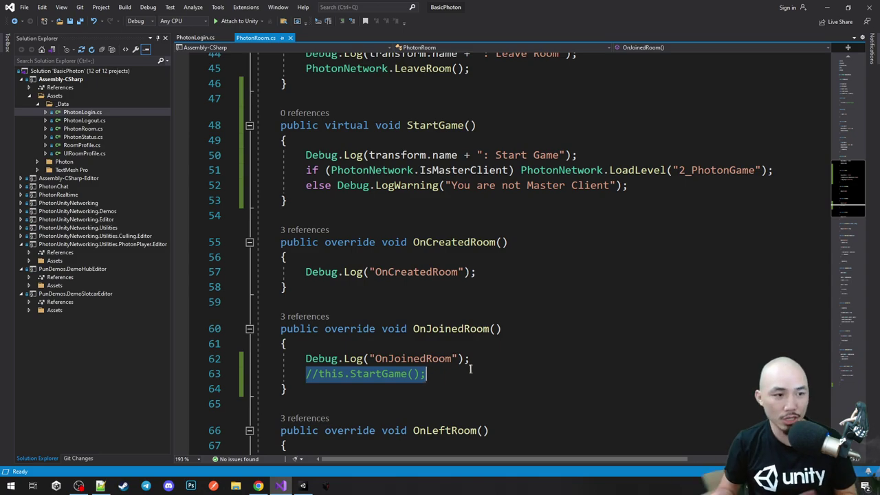
left_click(302, 485)
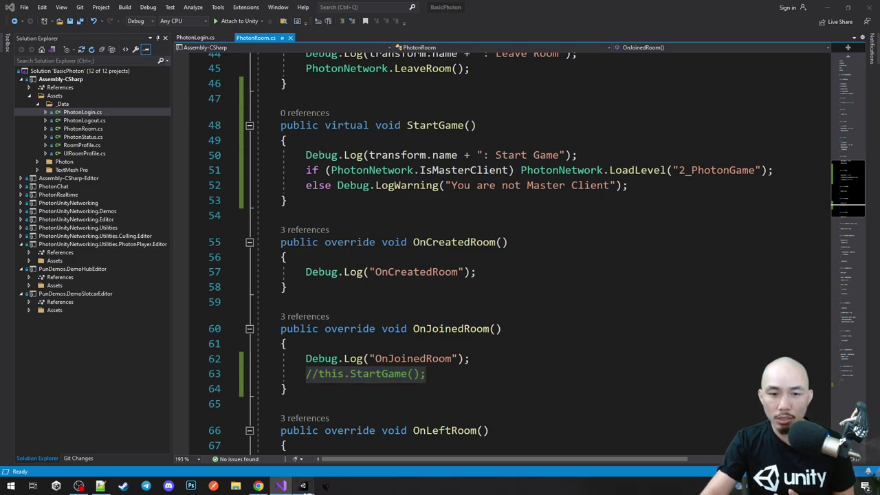
Step: Build the Windows player from Build Settings into the Builds\PhotonBasic folder
left_click(6, 14)
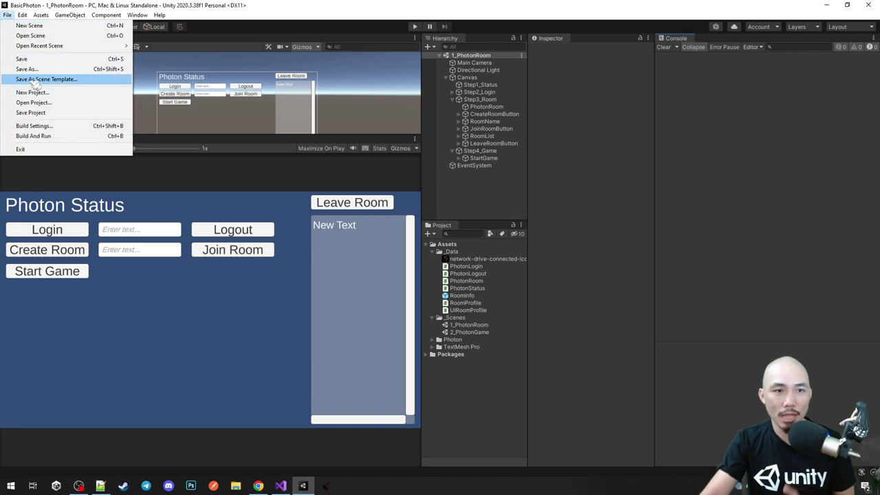
left_click(31, 126)
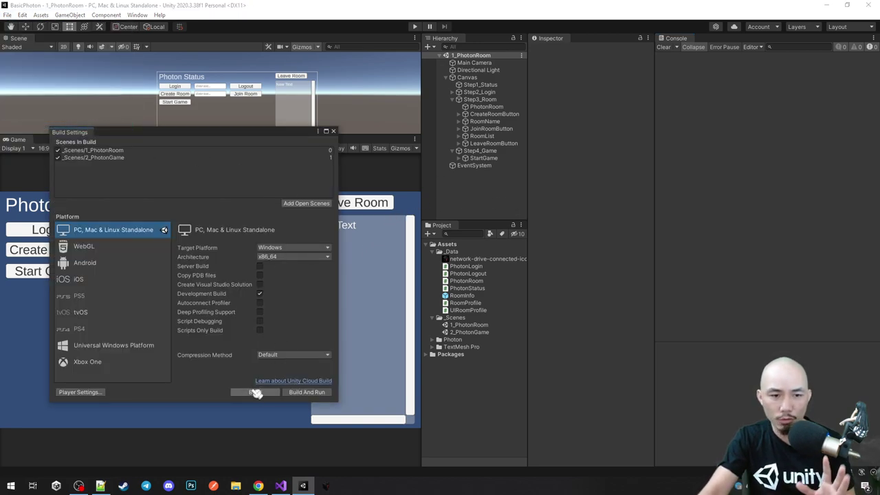
left_click(255, 392)
left_click(122, 89)
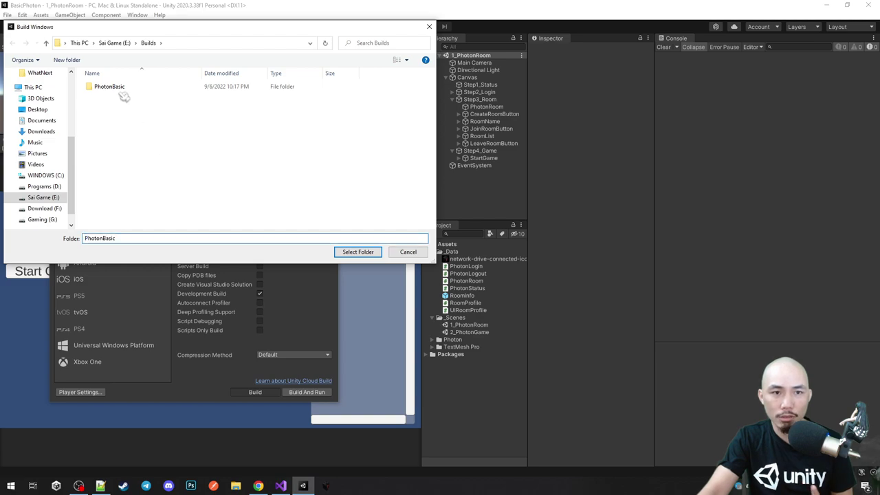
left_click(365, 252)
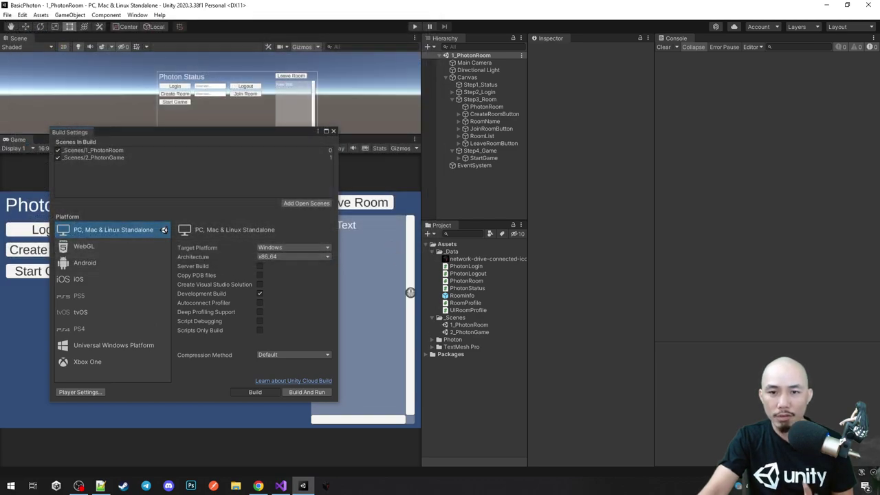
Step: Review the Leave and StartGame methods during the build, then close Build Settings
left_click(281, 485)
left_click(421, 303)
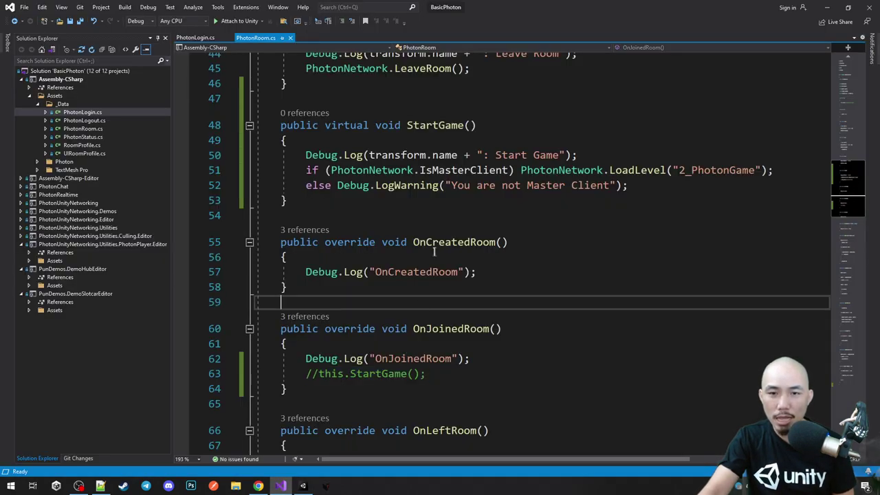
scroll(452, 209, "up", 2)
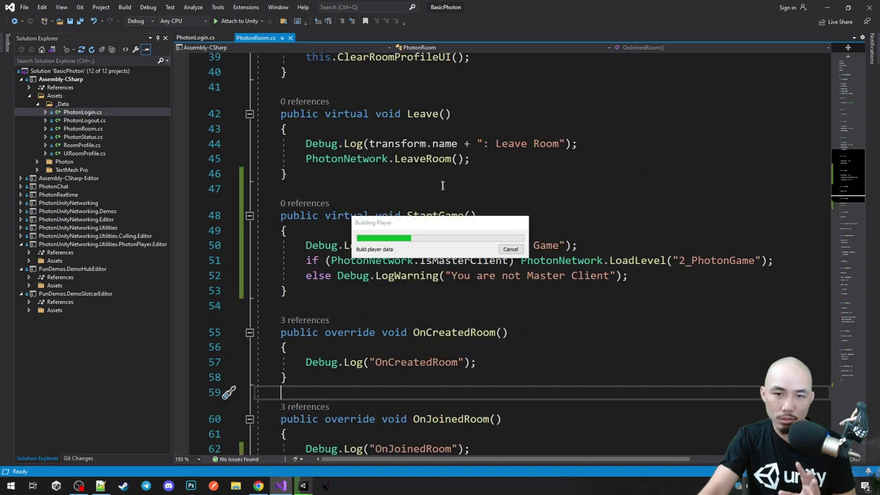
left_click(396, 180)
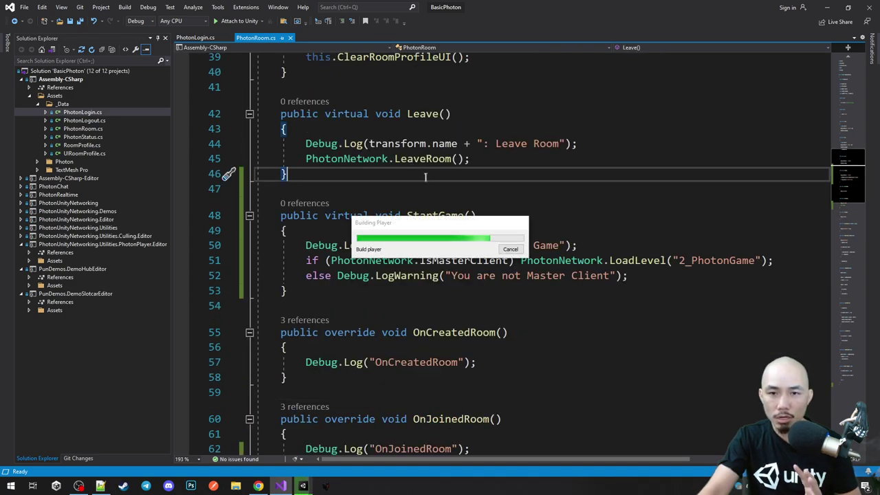
scroll(427, 177, "down", 1)
left_click(429, 171)
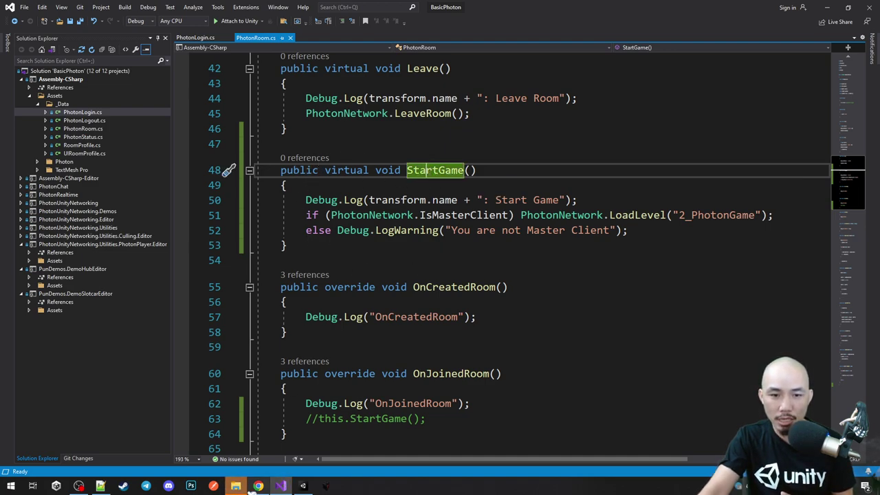
left_click(306, 486)
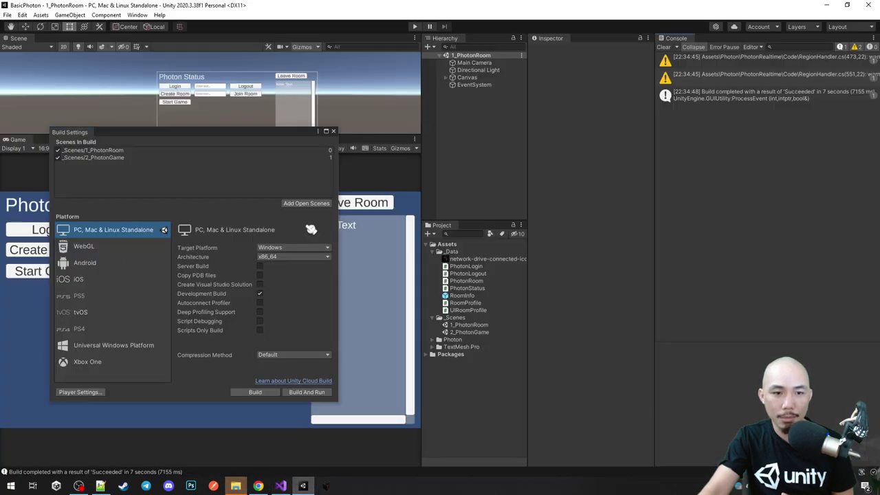
left_click(334, 131)
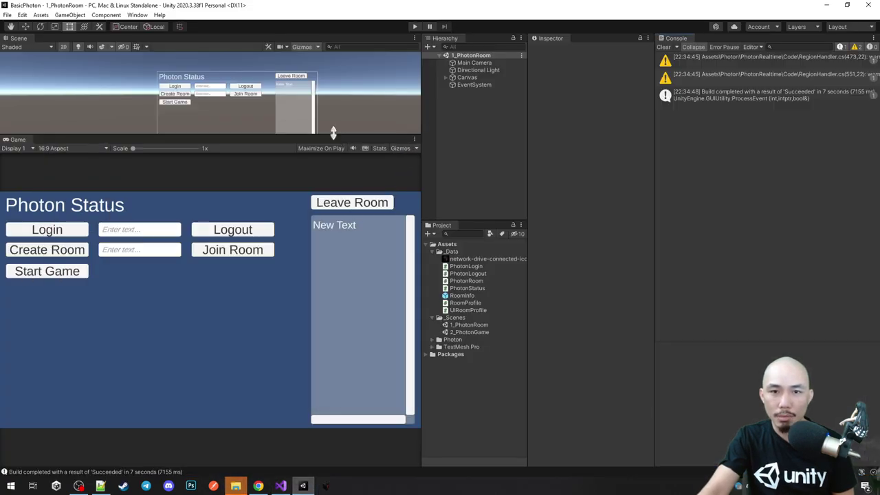
Step: Launch PhotonBasic.exe from the PhotonBasic build folder and close the Explorer window
left_click(236, 486)
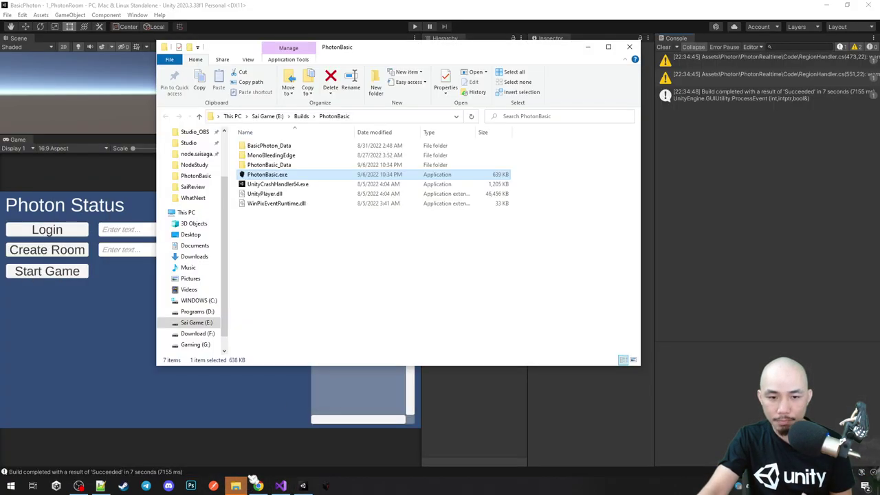
double_click(250, 177)
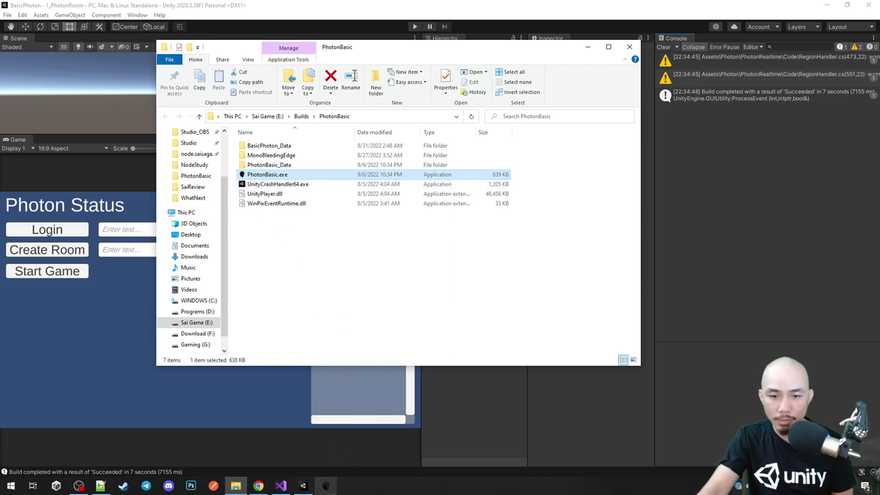
left_click(629, 47)
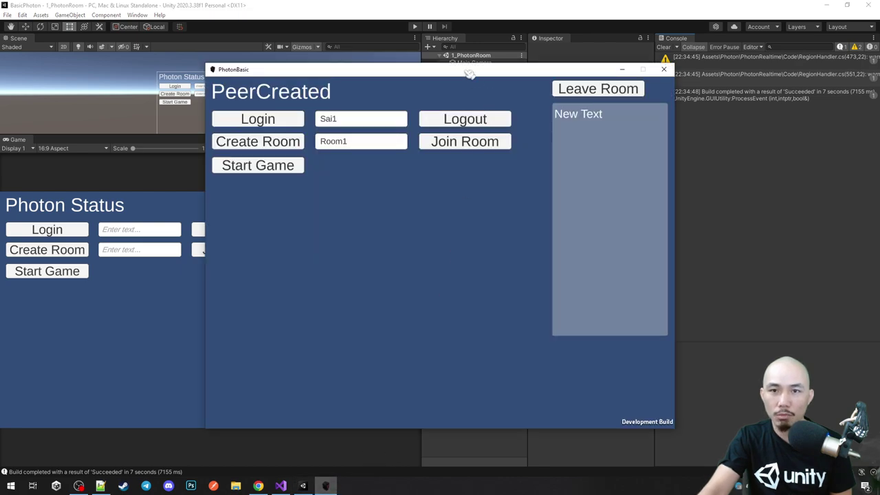
Step: In the PhotonBasic build, log in and create Room1 until it shows Joined
mouse_move(471, 69)
left_mouse_down()
mouse_move(624, 38)
mouse_move(640, 24)
left_mouse_up()
left_click(427, 69)
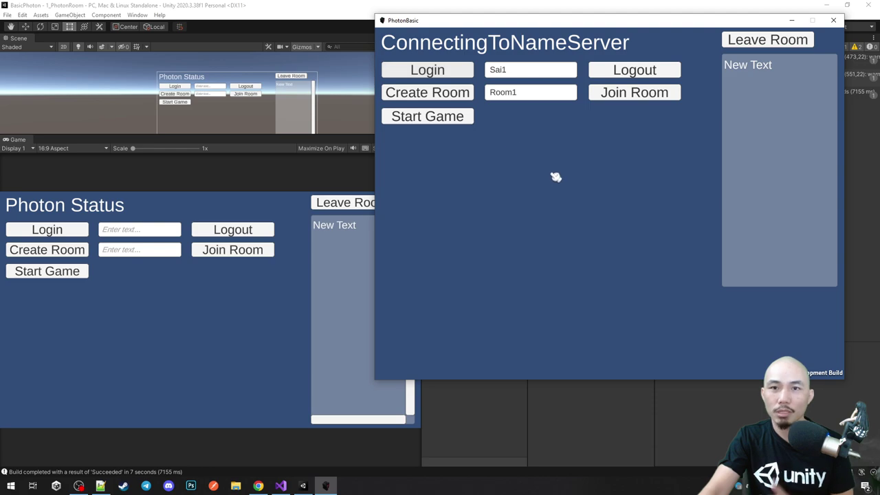
left_click(447, 97)
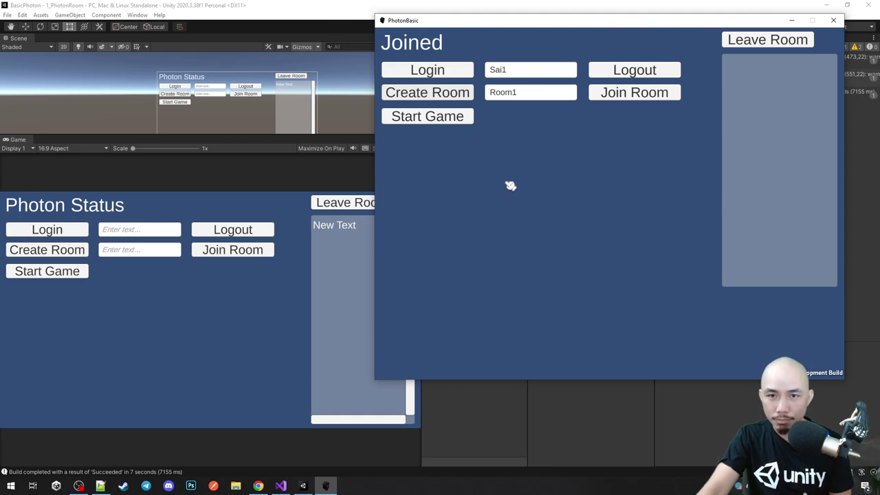
key("alt+Tab")
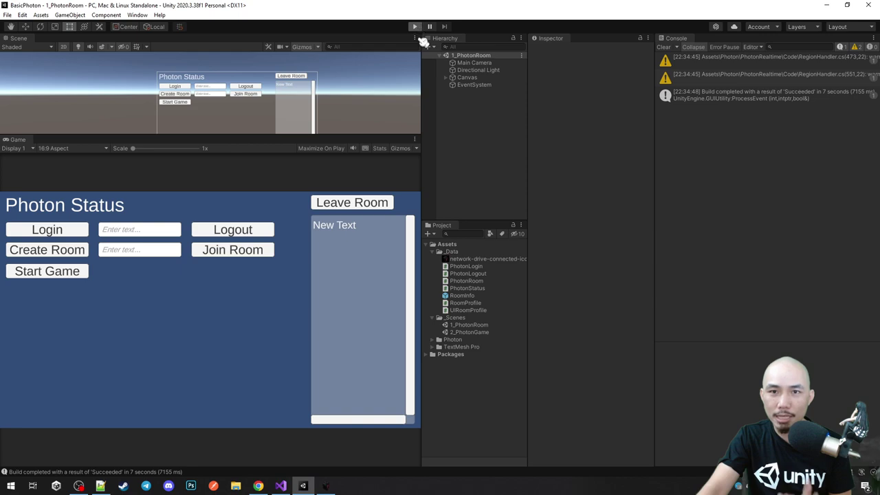
Step: Enter play mode, log in as Sai1 and join Room1 from the editor
key("ctrl+p")
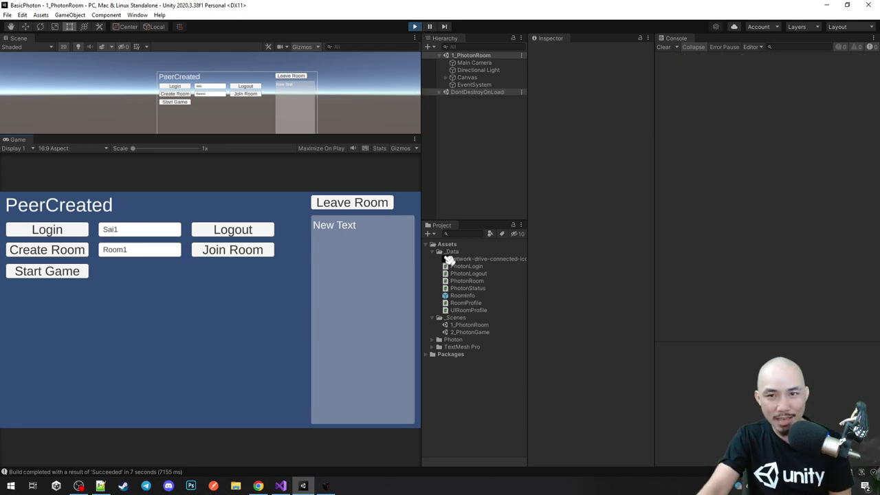
left_click(42, 231)
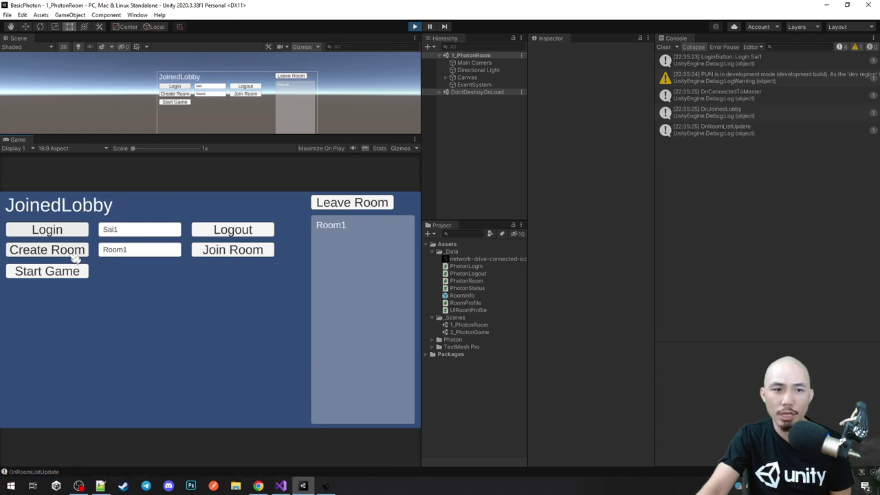
left_click(337, 227)
left_click(251, 252)
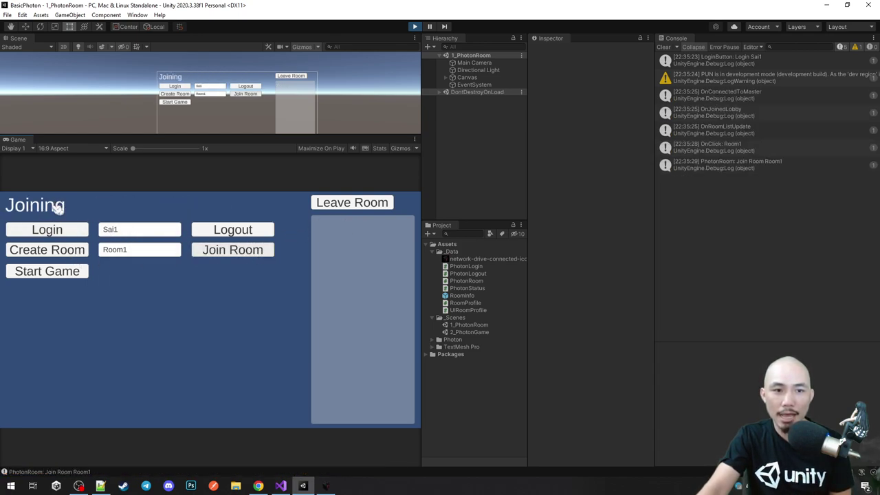
Step: Click Start Game in the PhotonBasic build so both clients load the Game scene
left_click(325, 486)
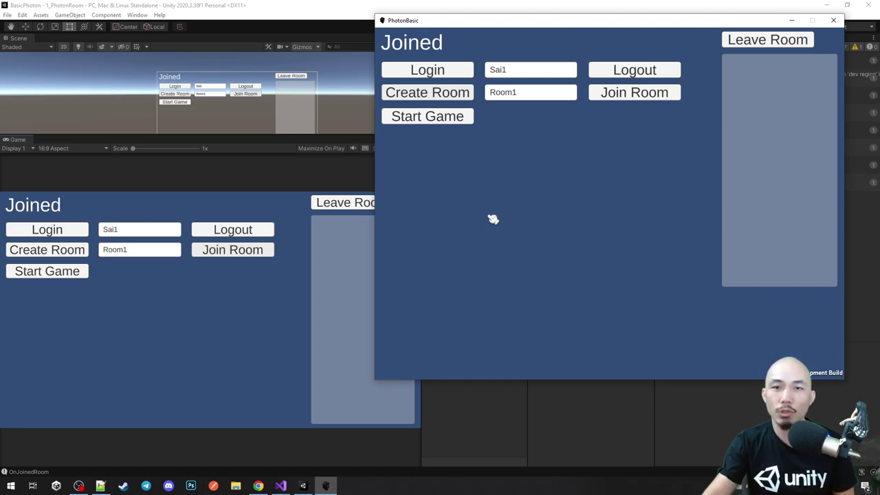
left_click_drag(533, 29, 564, 24)
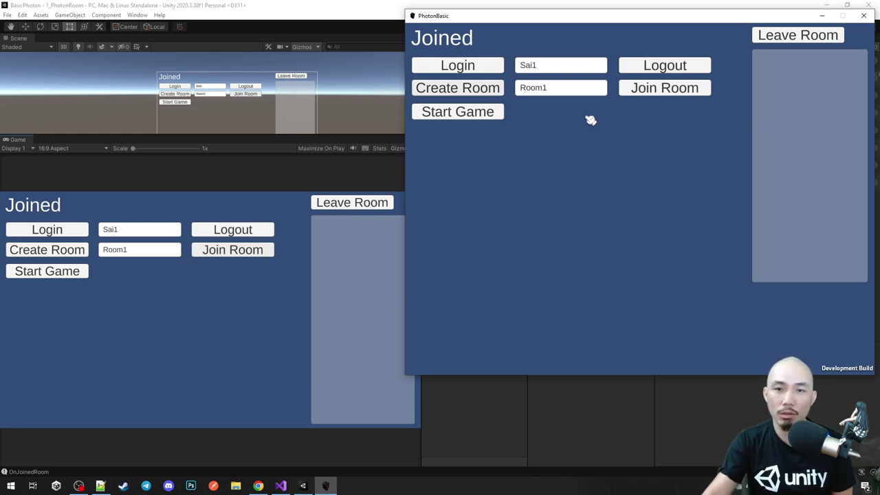
left_click(457, 114)
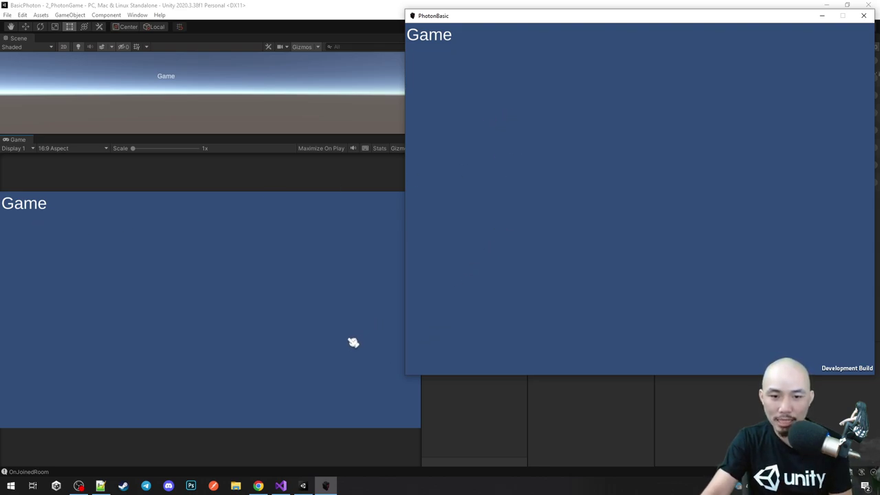
left_click(282, 483)
left_click(439, 266)
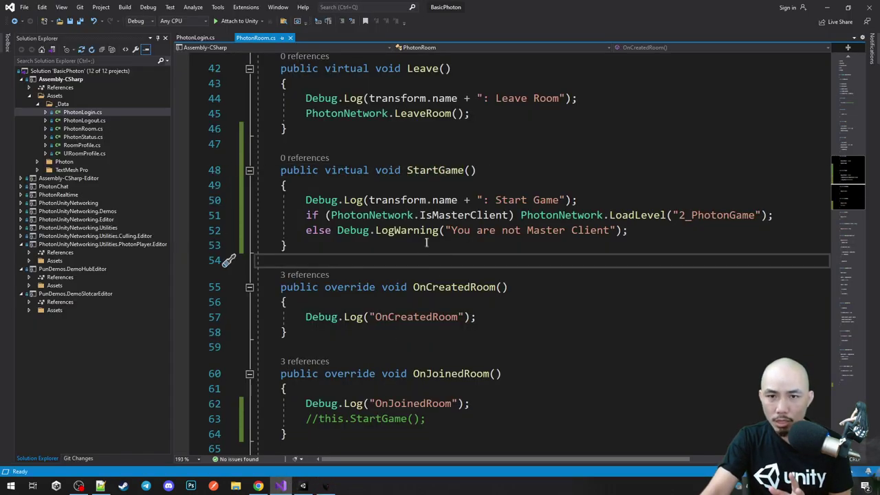
left_click(433, 170)
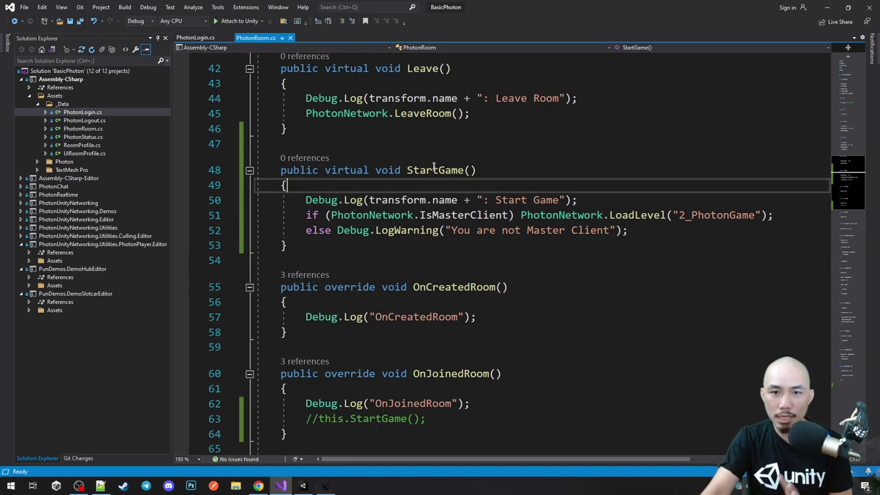
left_click(302, 486)
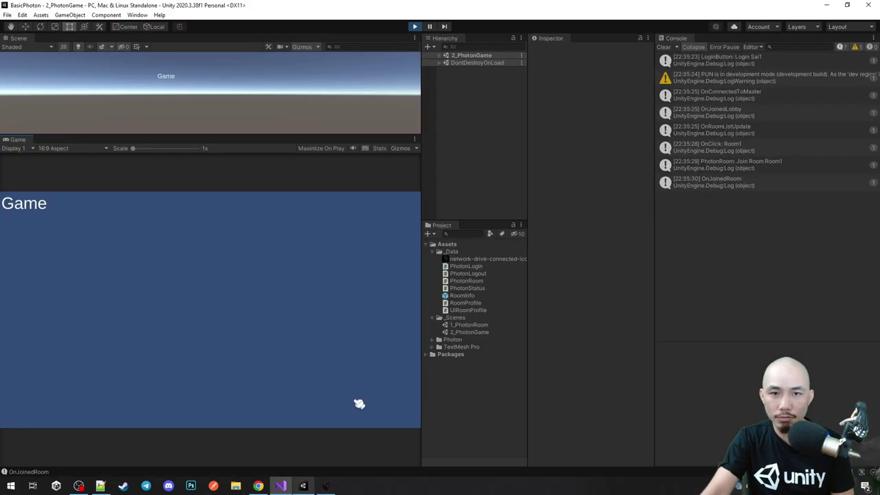
left_click(414, 26)
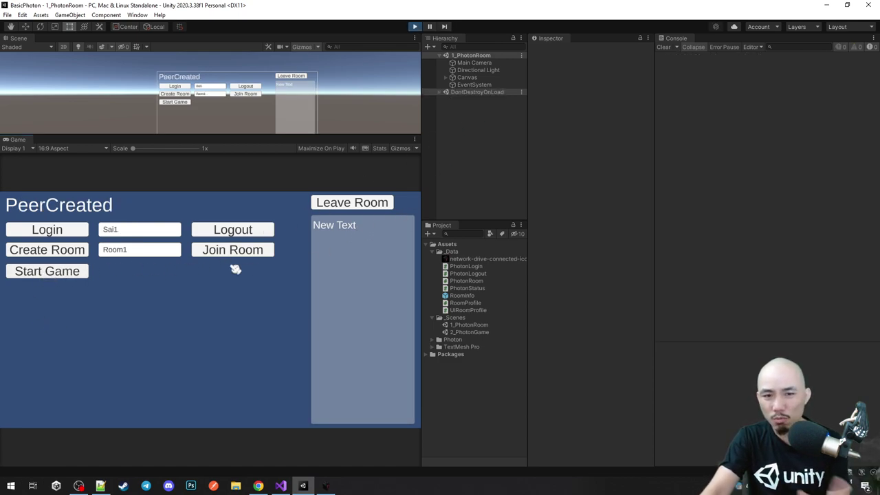
left_click(287, 486)
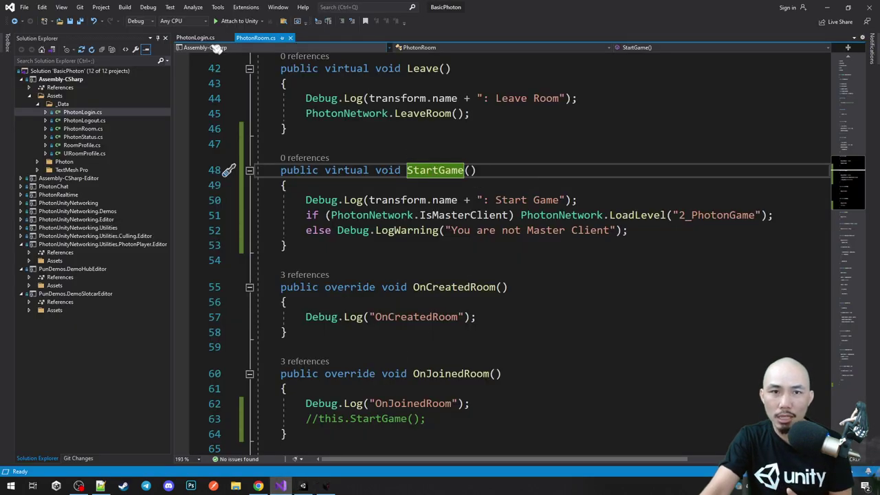
left_click_drag(481, 170, 459, 247)
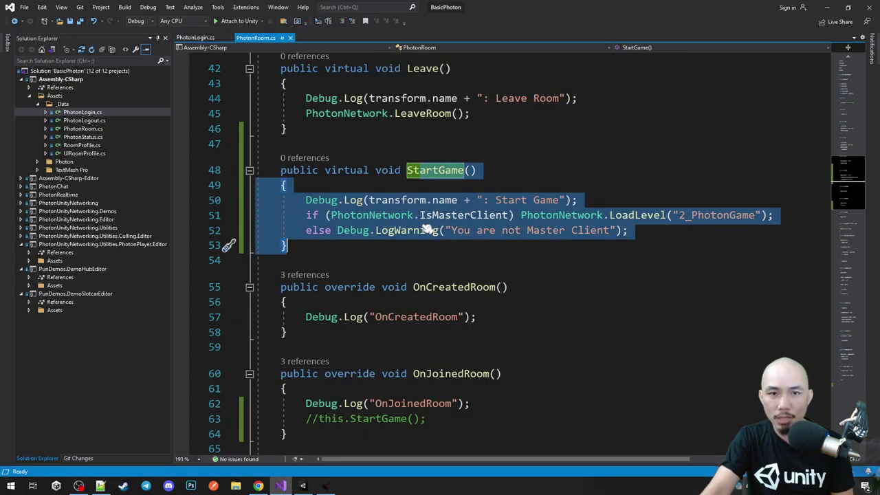
left_click(428, 230)
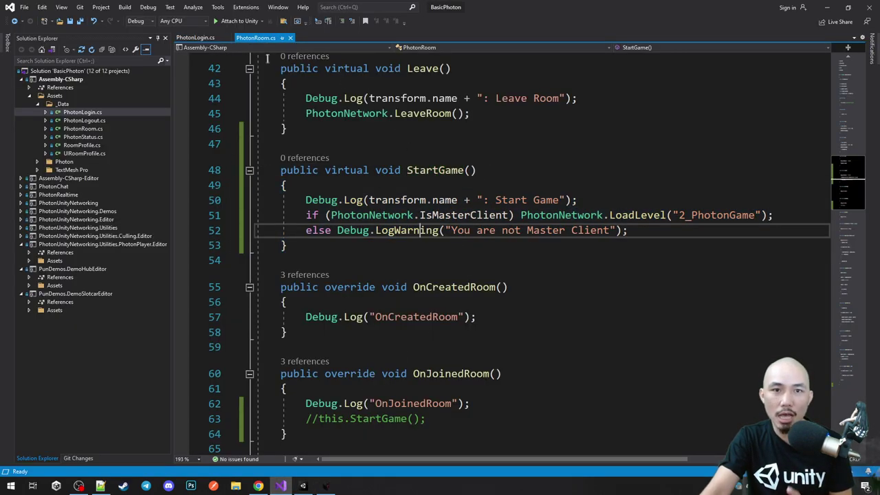
left_click(422, 186)
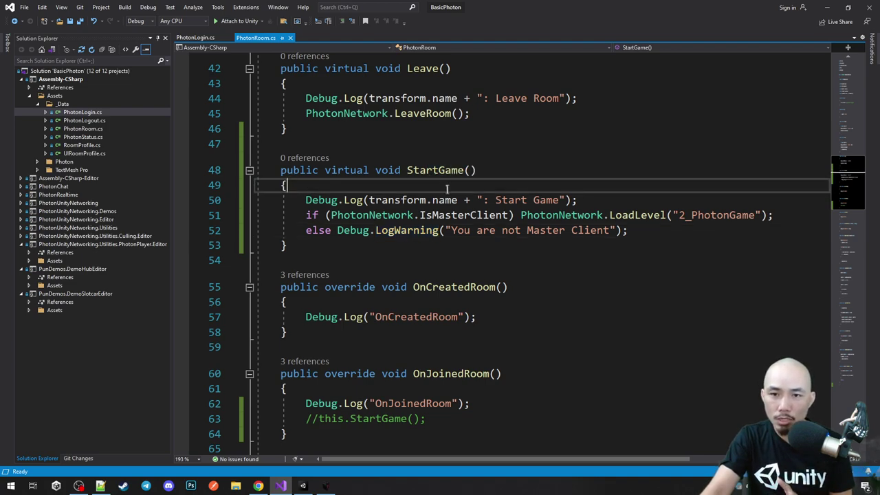
left_click_drag(325, 215, 514, 216)
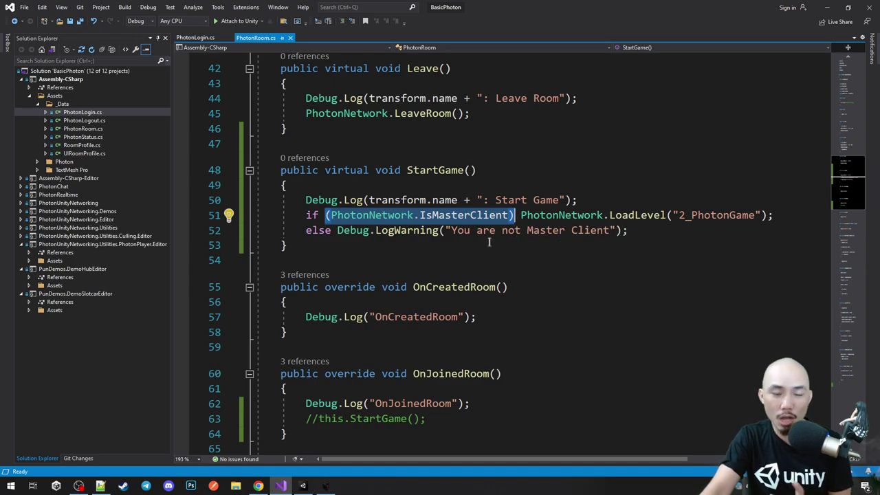
left_click(302, 485)
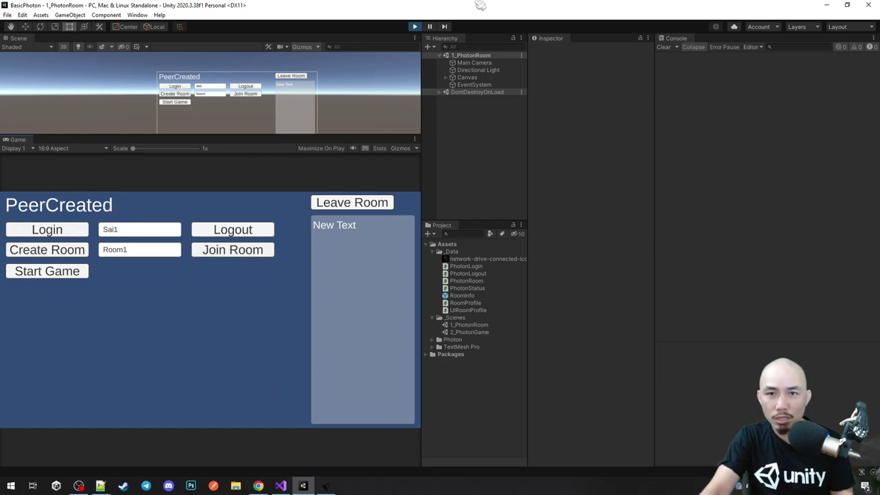
Step: Log in again from the editor's Game view and reposition the PhotonBasic build window
left_click(56, 230)
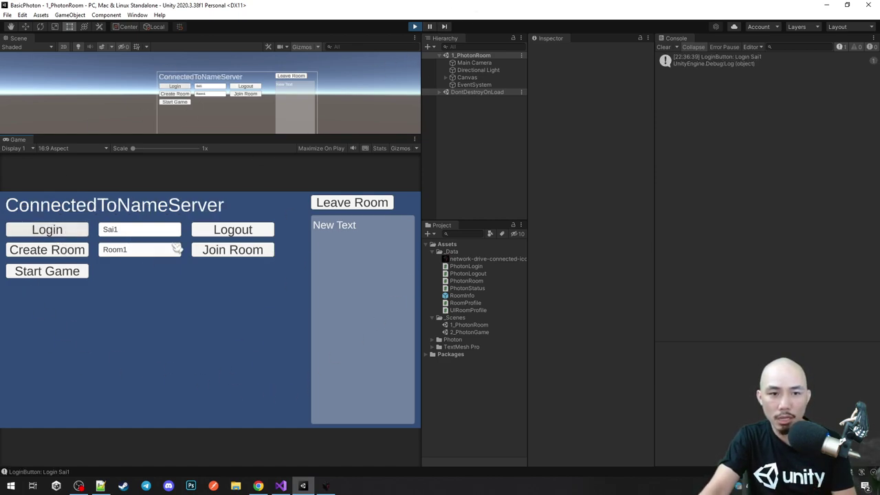
left_click(326, 485)
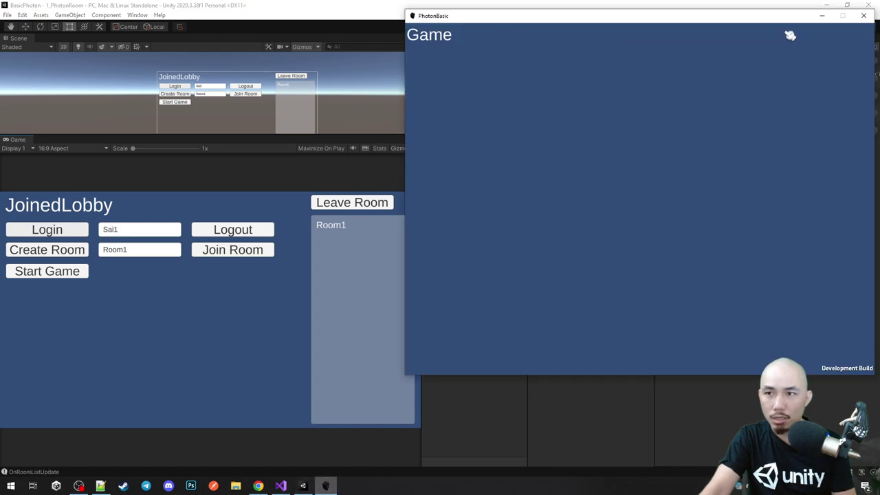
left_click_drag(794, 20, 734, 33)
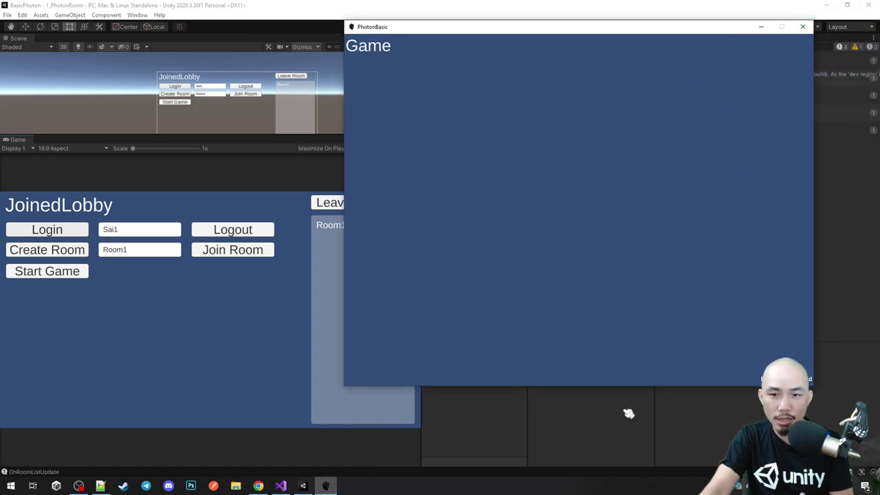
left_click_drag(437, 27, 458, 28)
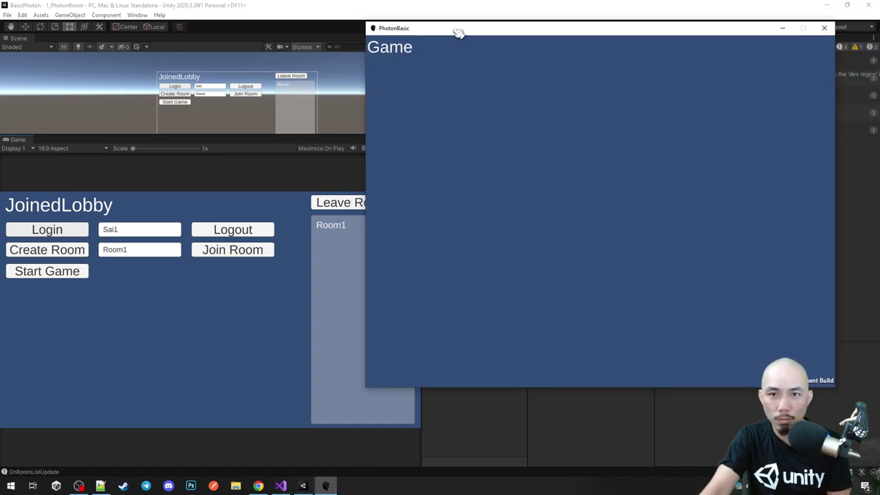
left_click(281, 485)
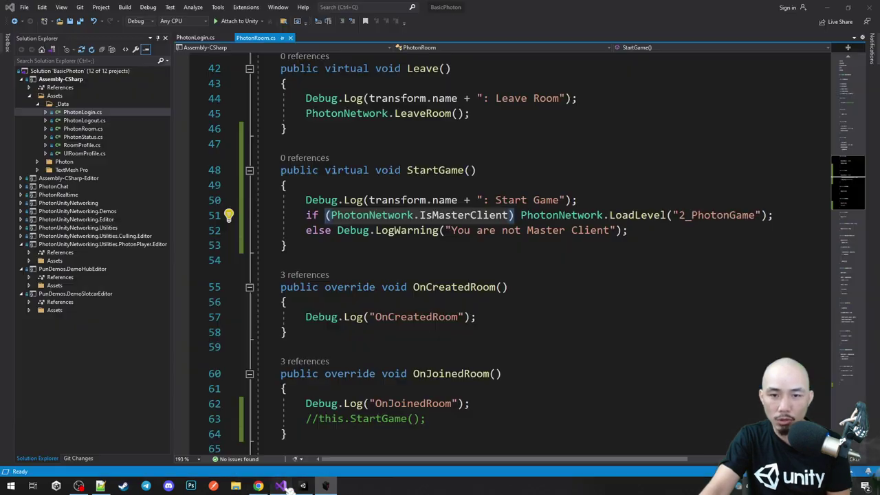
left_click(319, 215)
left_click(355, 215)
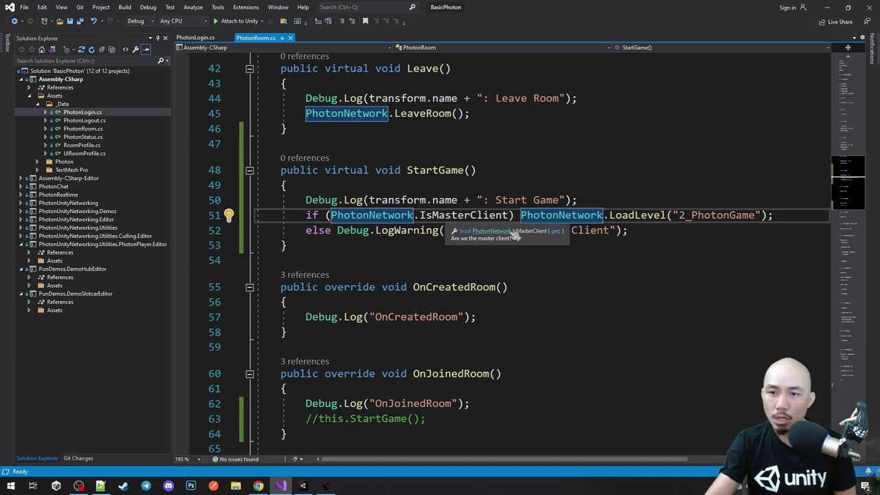
left_click_drag(546, 215, 736, 216)
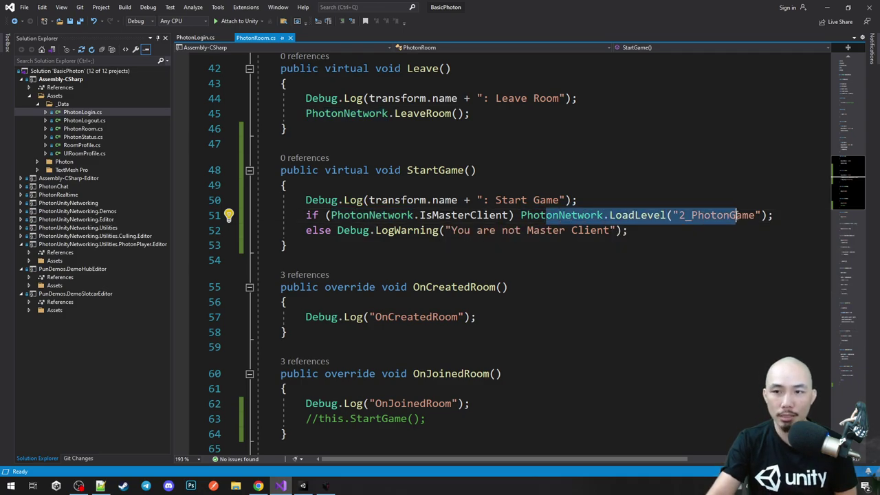
left_click(580, 215)
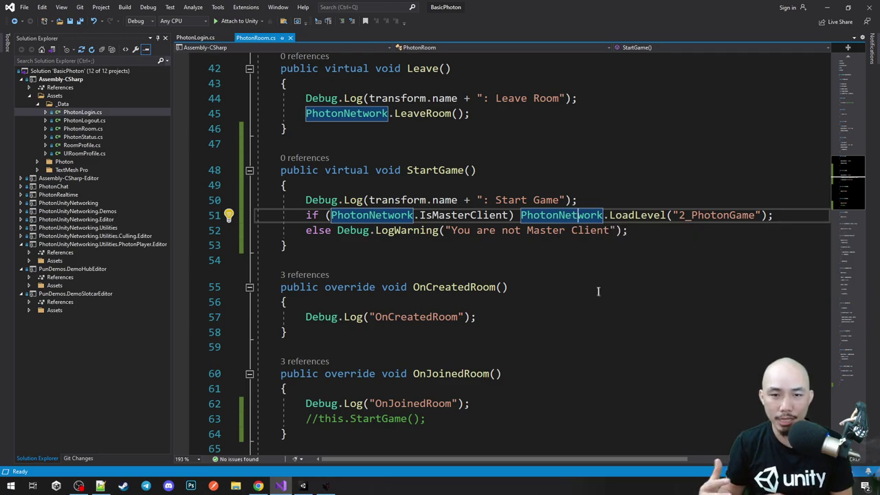
left_click(632, 216)
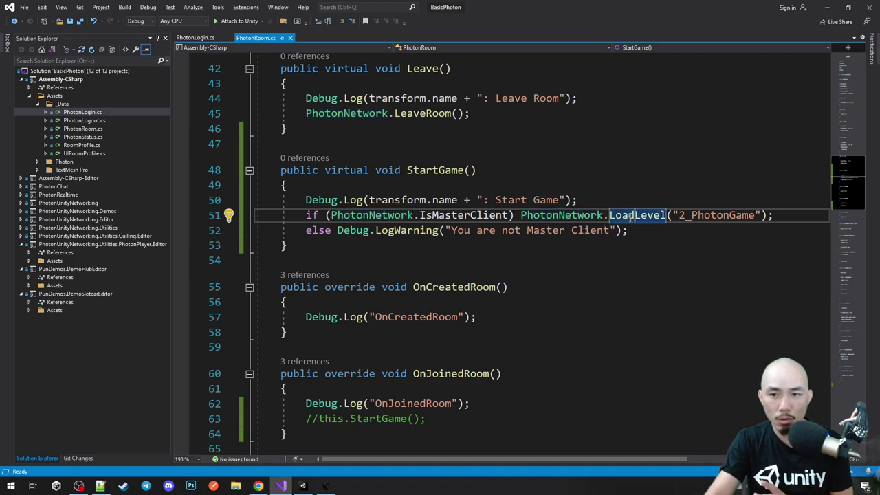
mouse_move(644, 221)
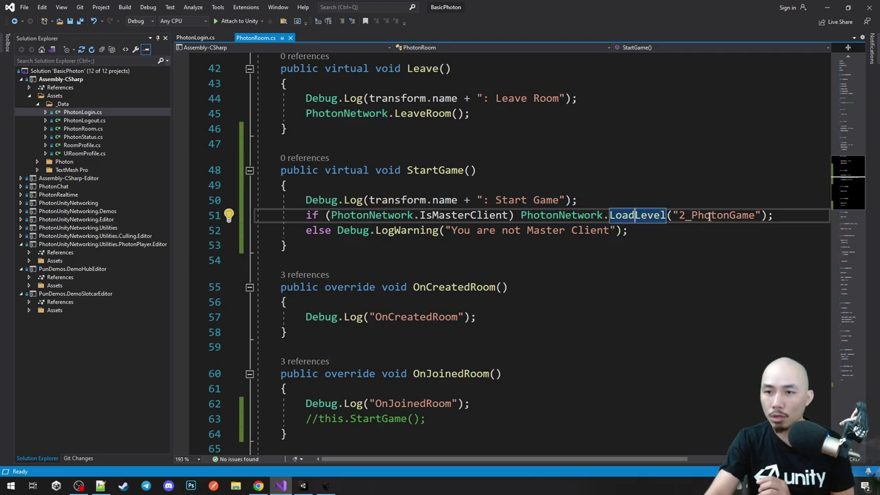
left_click(711, 215)
left_click(303, 486)
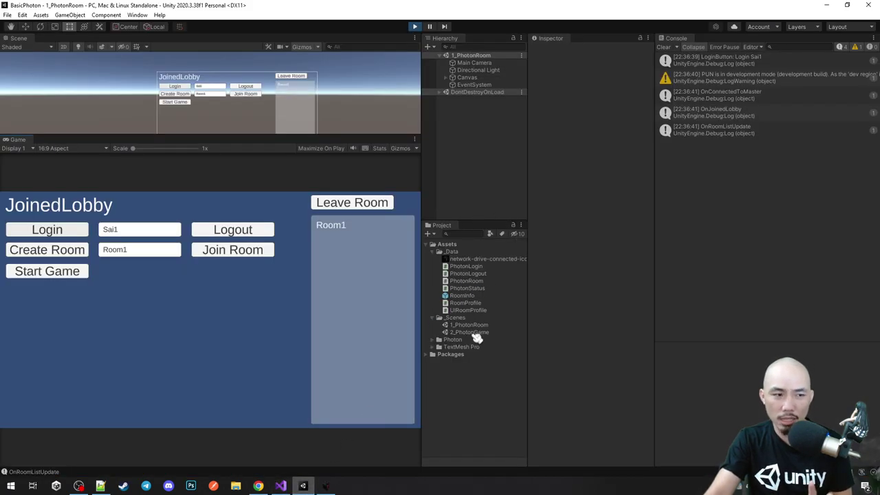
Step: Stop play mode, reopen the 1_PhotonRoom scene, and switch to PhotonRoom.cs
left_click(416, 27)
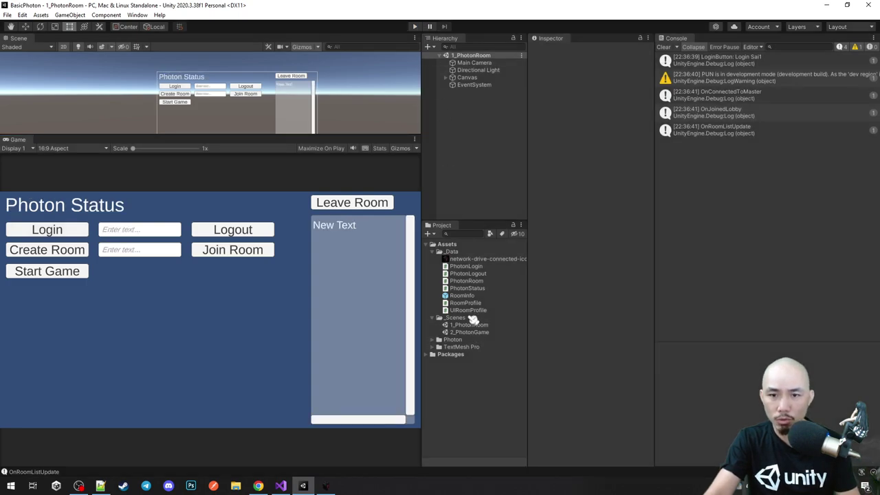
double_click(469, 332)
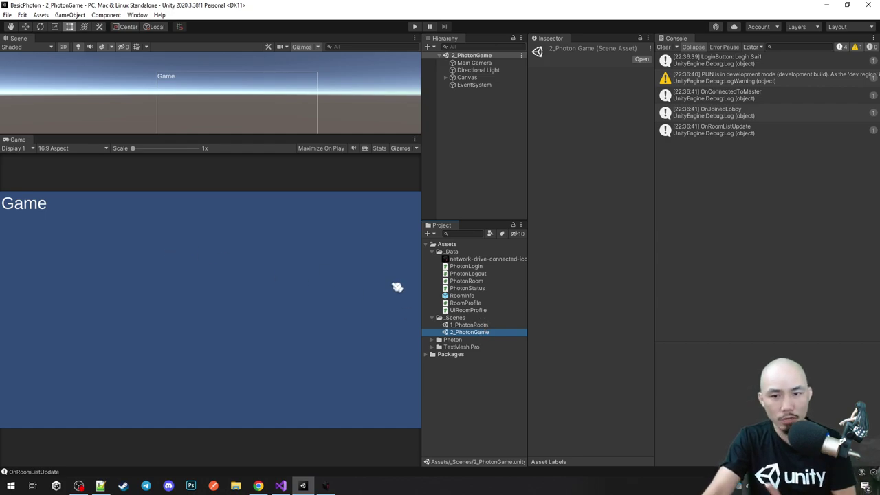
double_click(470, 325)
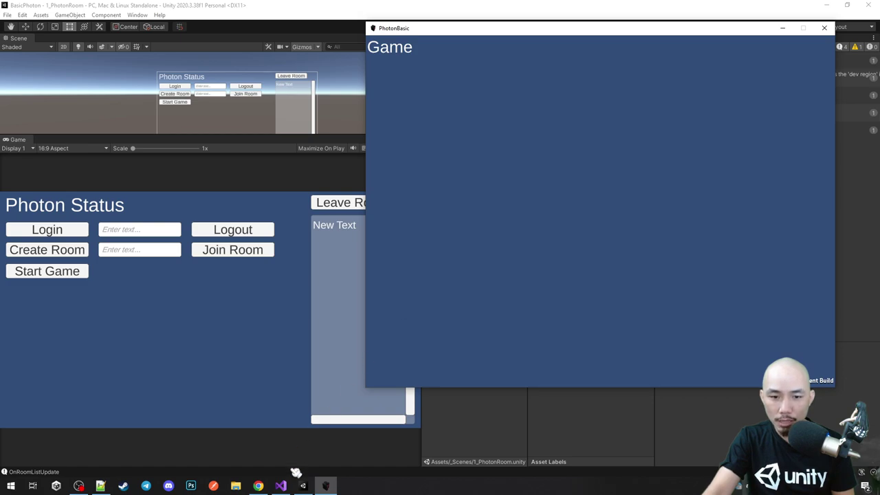
left_click(281, 485)
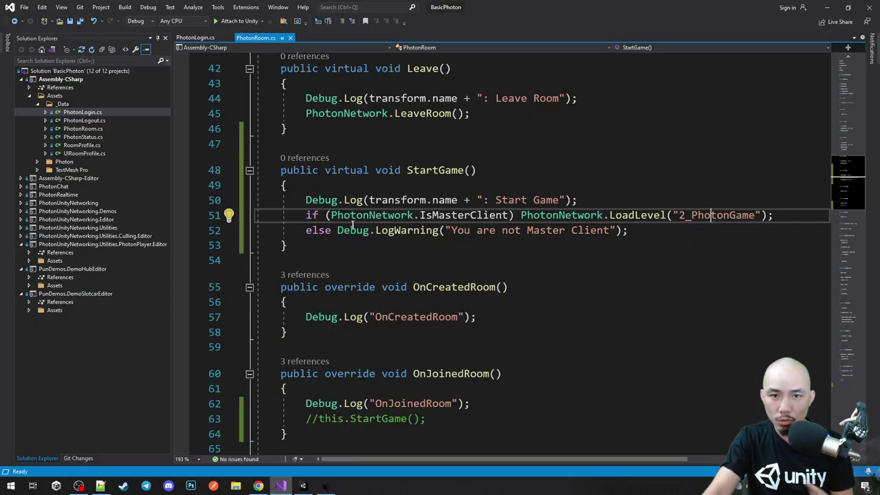
Step: Review StartGame's master-client check and its 'not Master Client' warning message
left_click(430, 172)
left_click(580, 214)
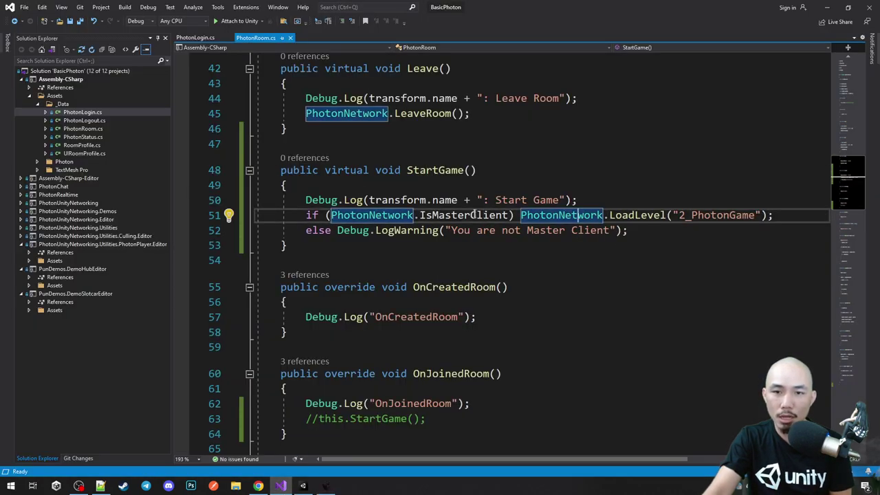
left_click_drag(393, 230, 543, 232)
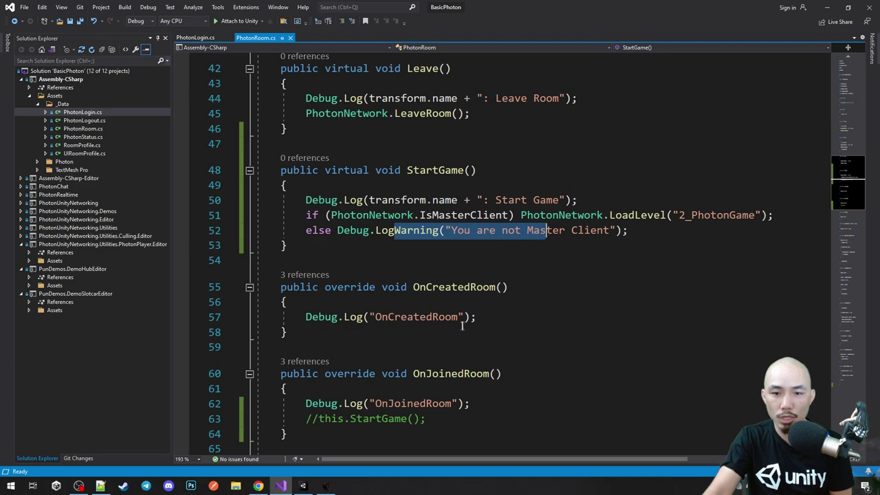
left_click(527, 231)
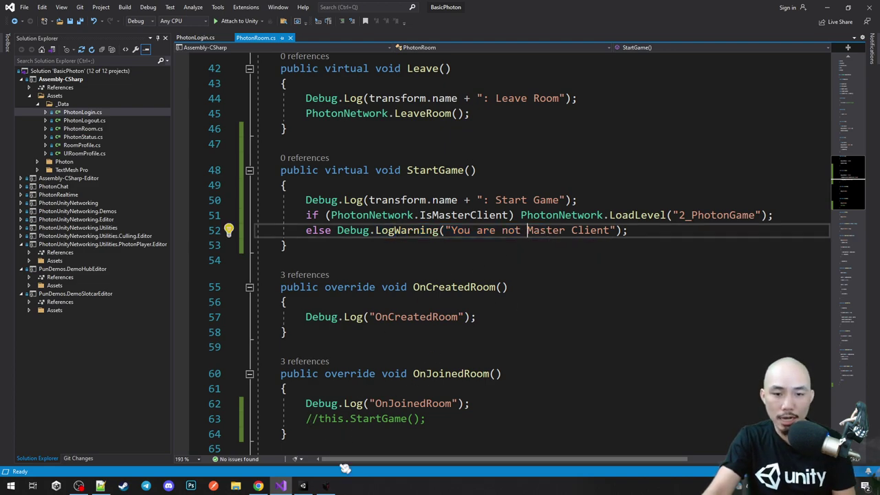
Step: Peek at the running PhotonBasic window, then return to the Unity editor
left_click(326, 485)
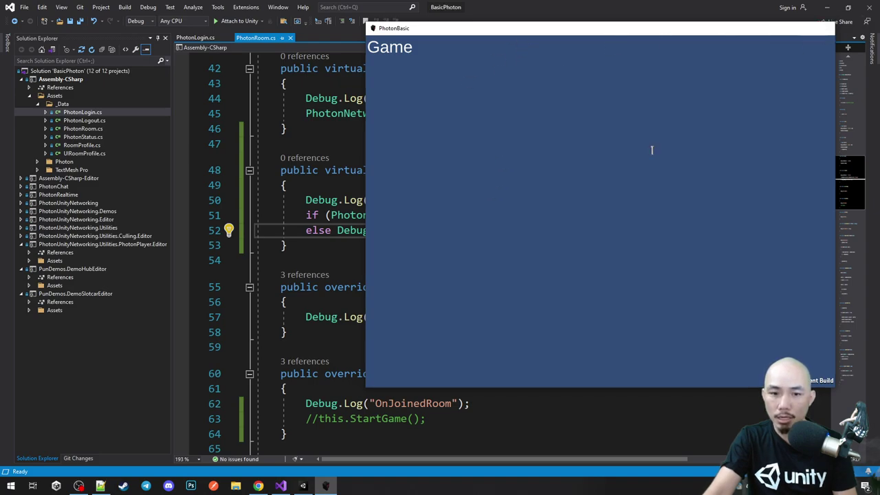
left_click(326, 485)
left_click(303, 485)
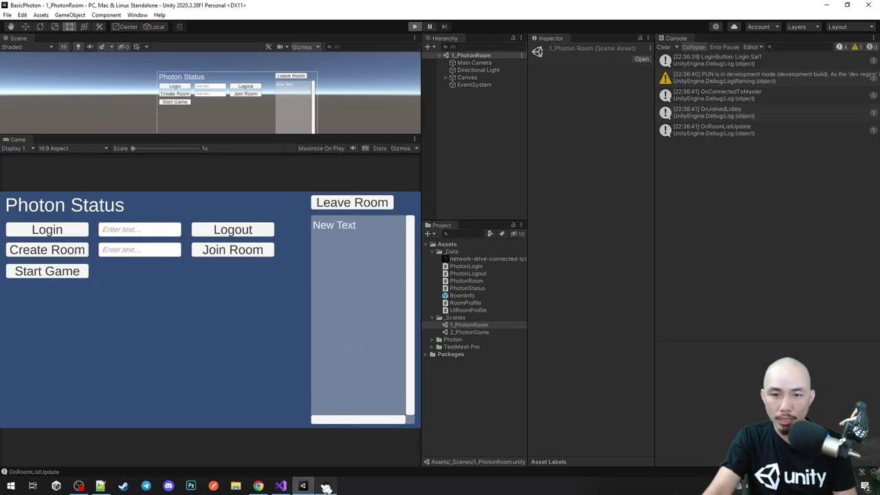
Step: In the PhotonBasic build, log in and create Room1 as host
left_click(326, 486)
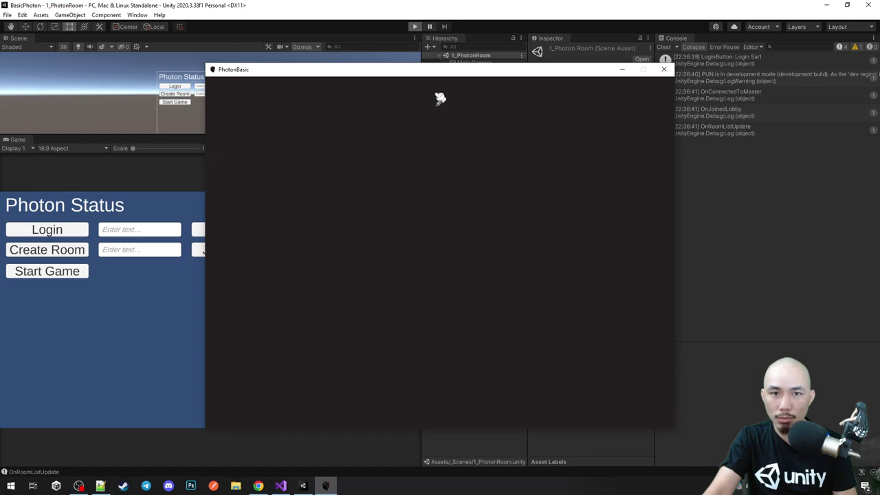
left_click_drag(433, 77, 602, 34)
left_click(432, 78)
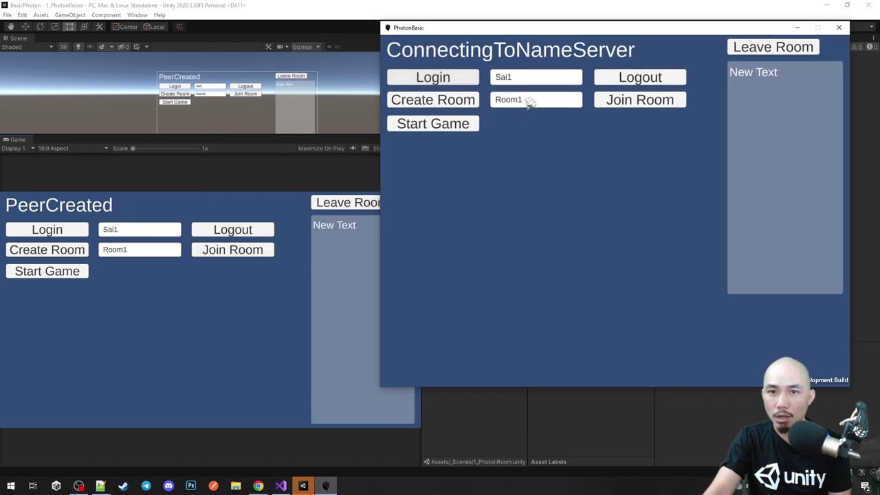
mouse_move(523, 31)
left_mouse_down()
mouse_move(568, 26)
mouse_move(554, 17)
left_mouse_up()
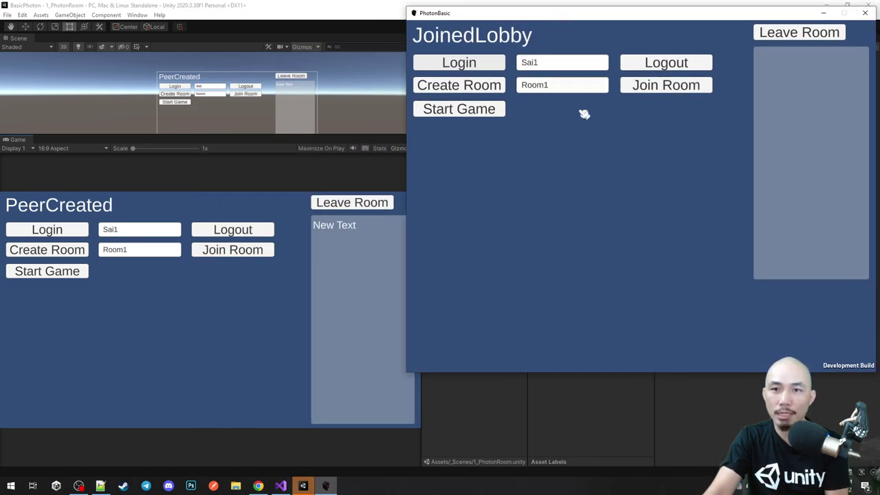
left_click(488, 88)
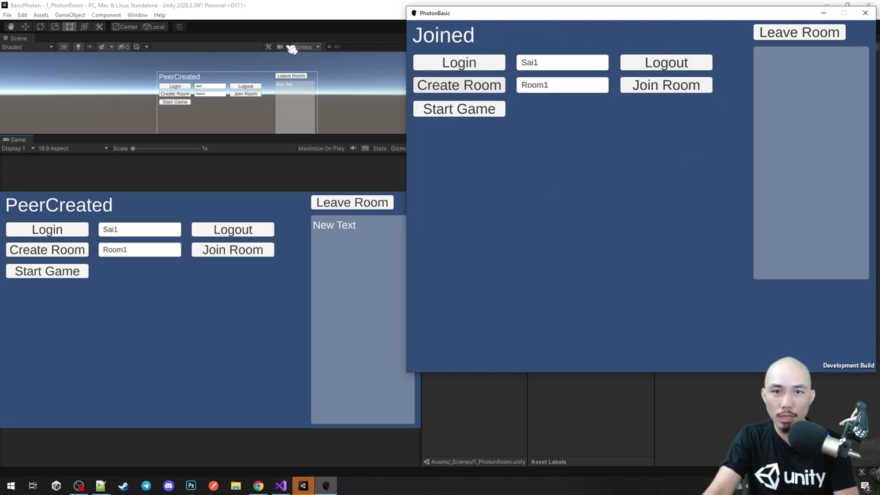
Step: From the editor, log in, join Room1 and try Start Game as non-master client
left_click(327, 22)
left_click(49, 229)
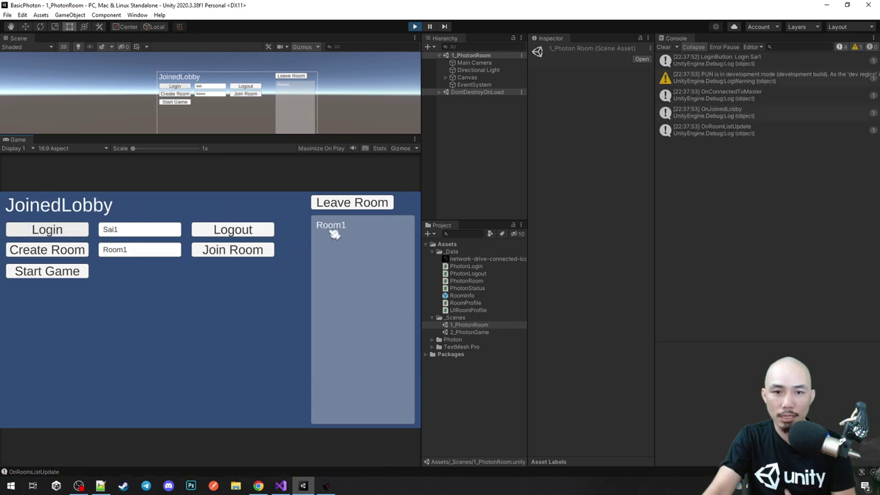
left_click(335, 230)
left_click(260, 250)
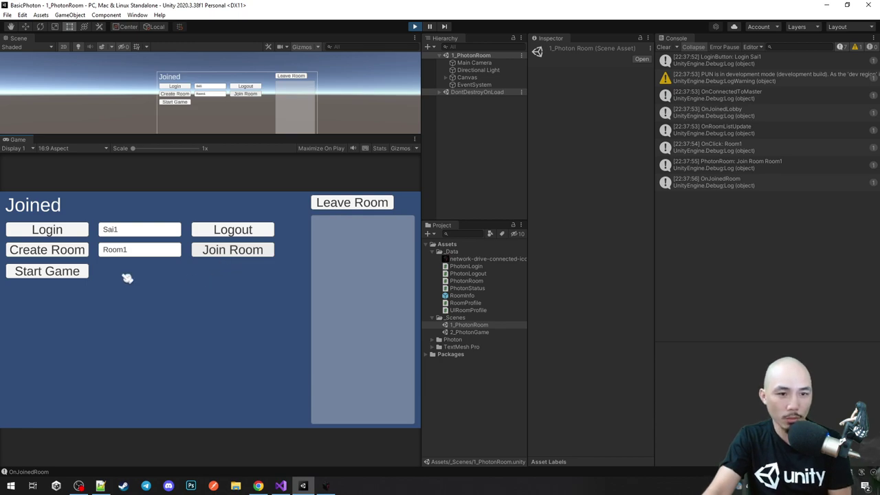
left_click(62, 277)
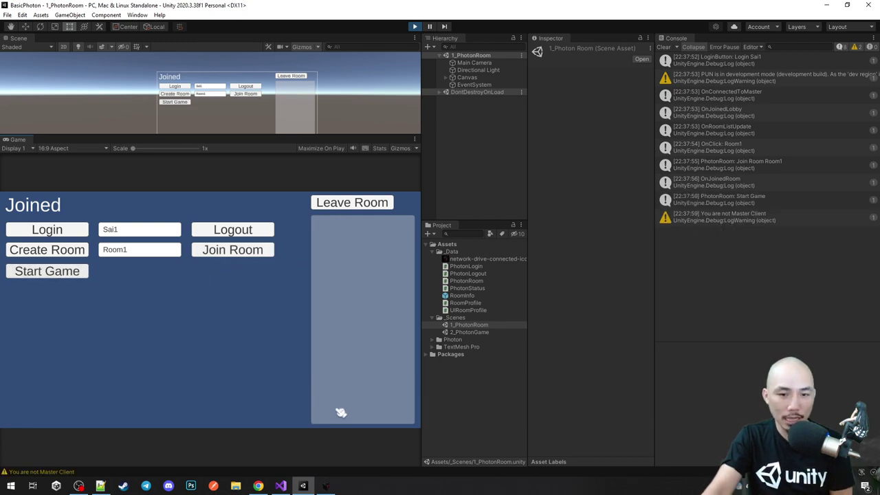
Step: Check the warning line in PhotonRoom.cs, then return to the Unity editor
left_click(281, 486)
mouse_move(420, 231)
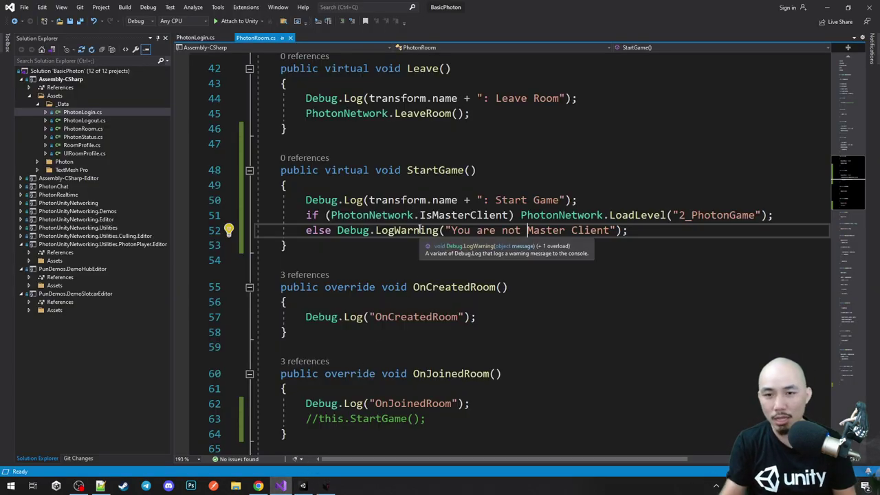
left_click(303, 486)
Step: Launch a second PhotonBasic player and position the host window on top
left_click(327, 486)
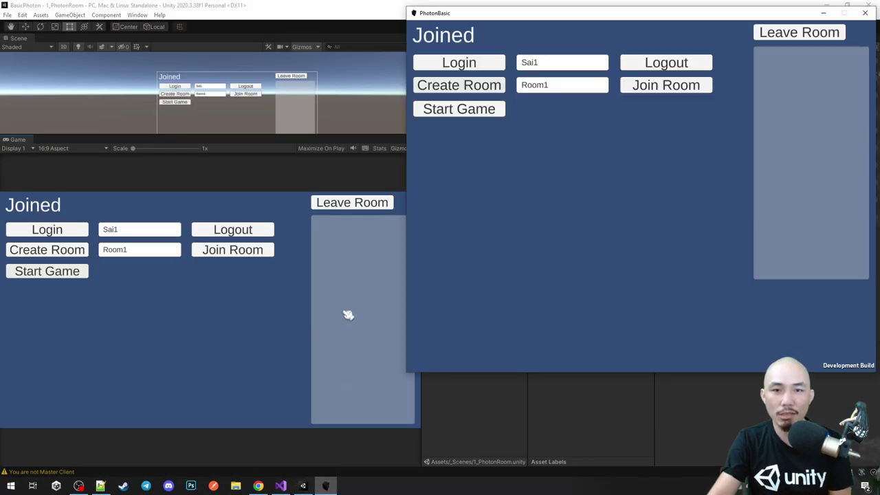
left_click(326, 486, "shift")
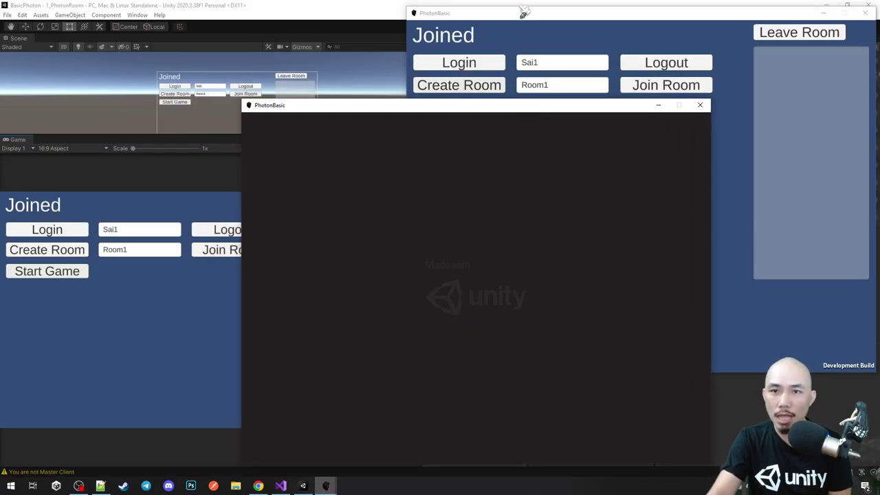
left_click_drag(577, 23, 580, 16)
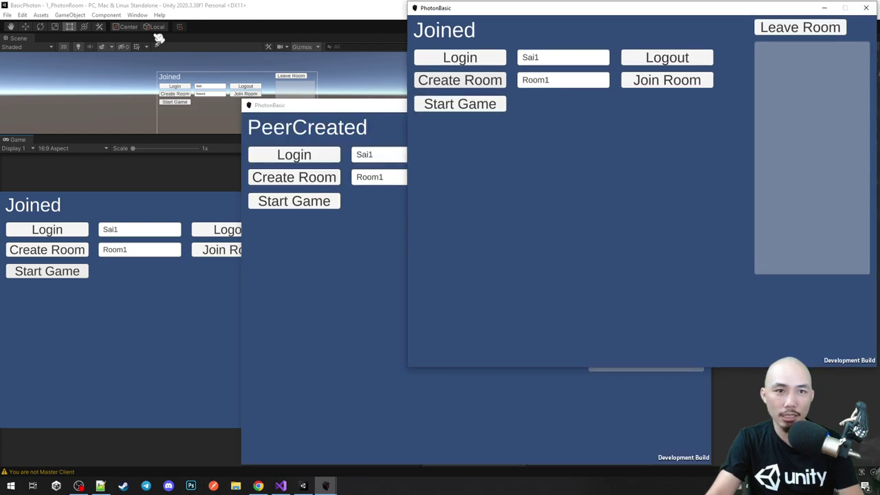
Step: Log the new player in, join Room1, then start the game from the host window
left_click(357, 270)
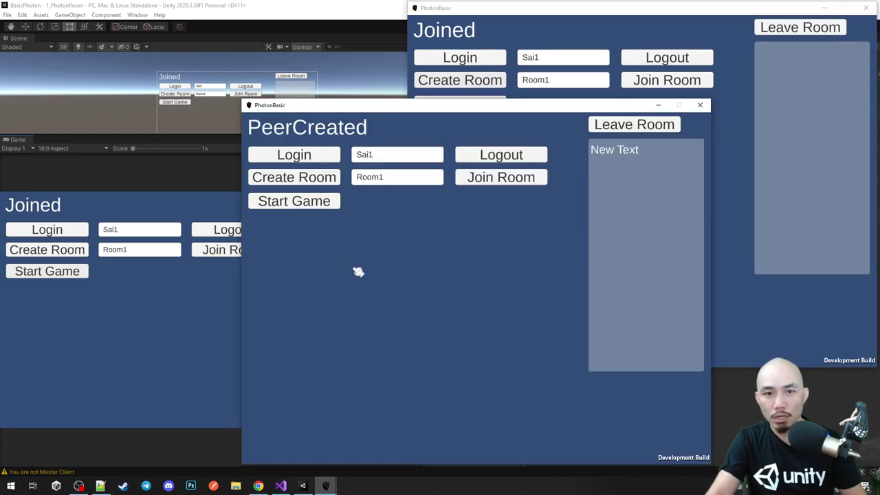
left_click(302, 163)
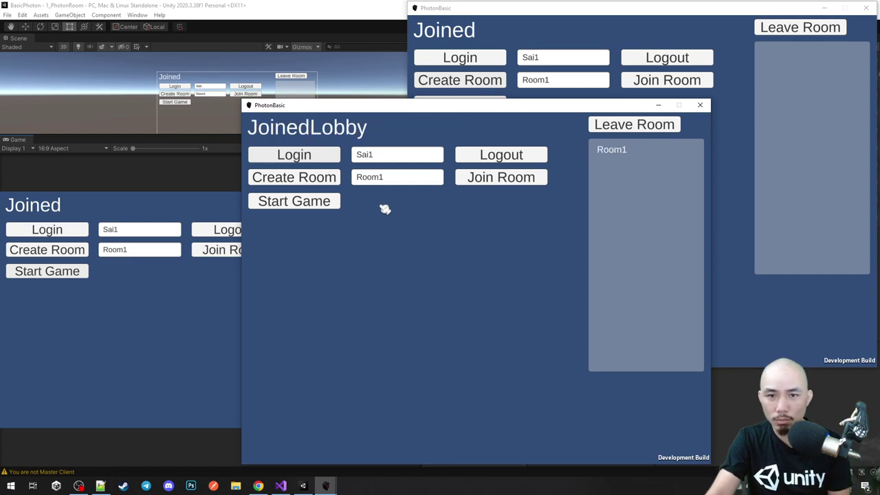
left_click(501, 182)
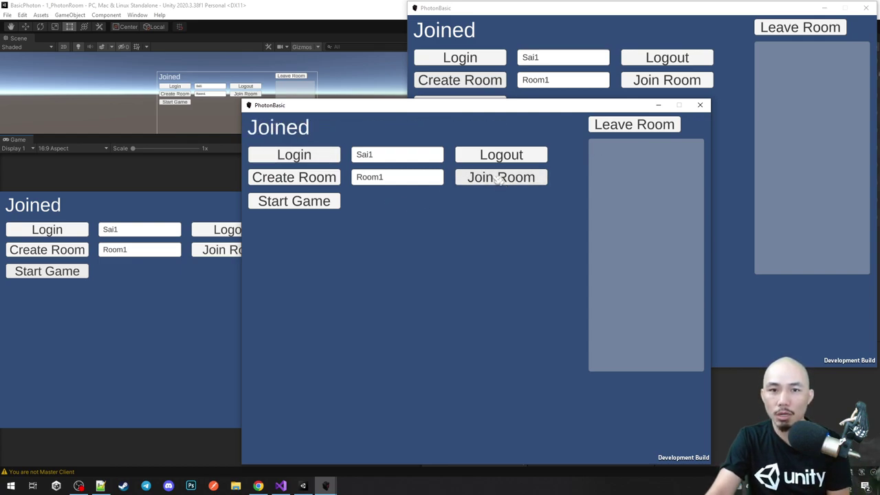
left_click_drag(515, 115, 384, 123)
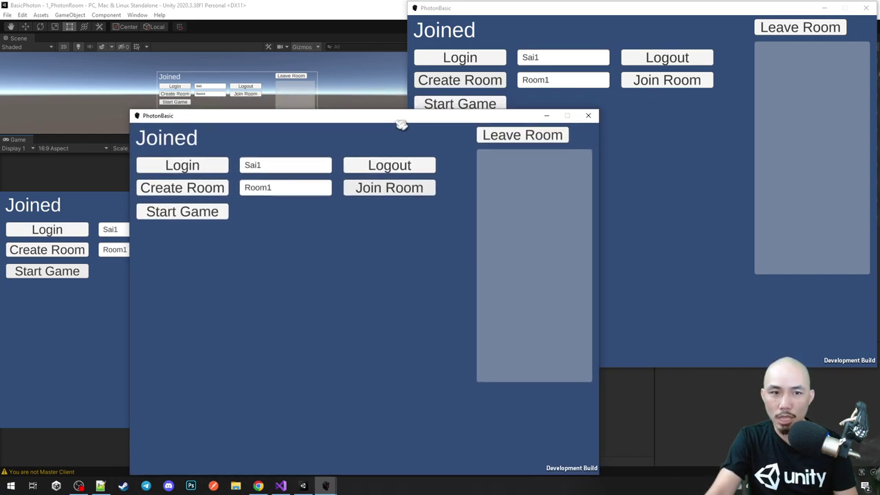
left_click(662, 159)
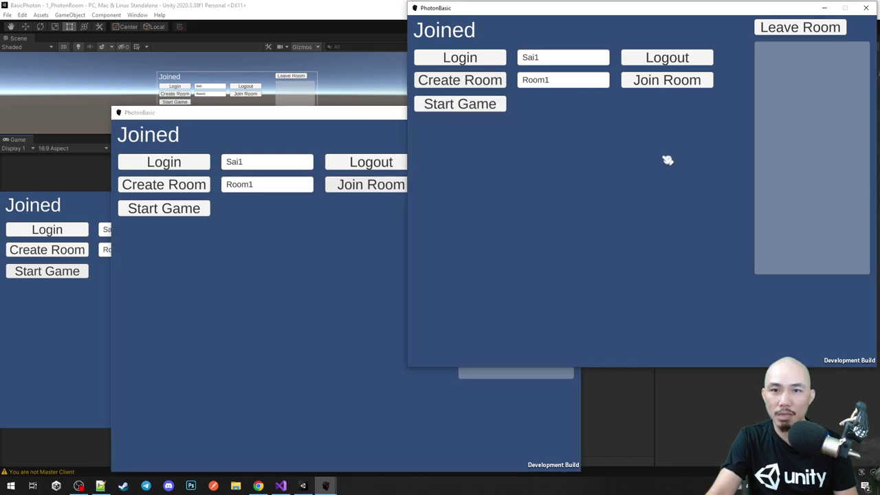
left_click(460, 105)
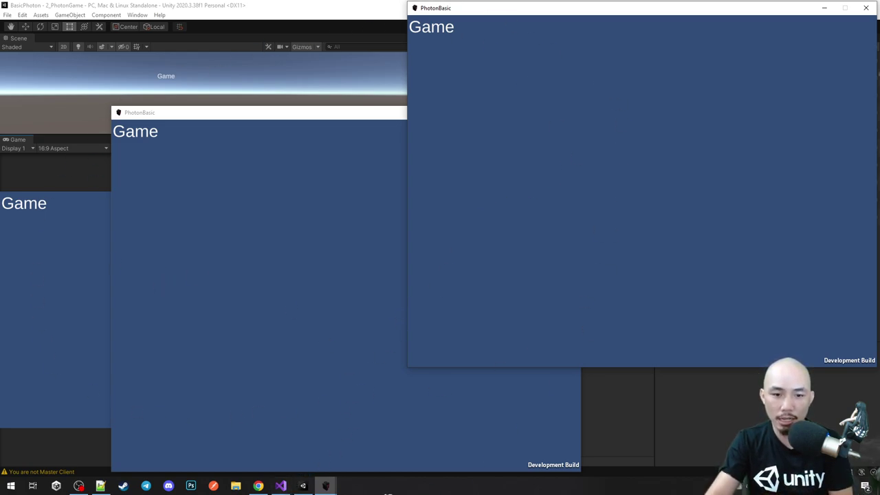
Step: Review the AutomaticallySyncScene setting on line 19 of PhotonLogin.cs and its documentation
left_click(282, 486)
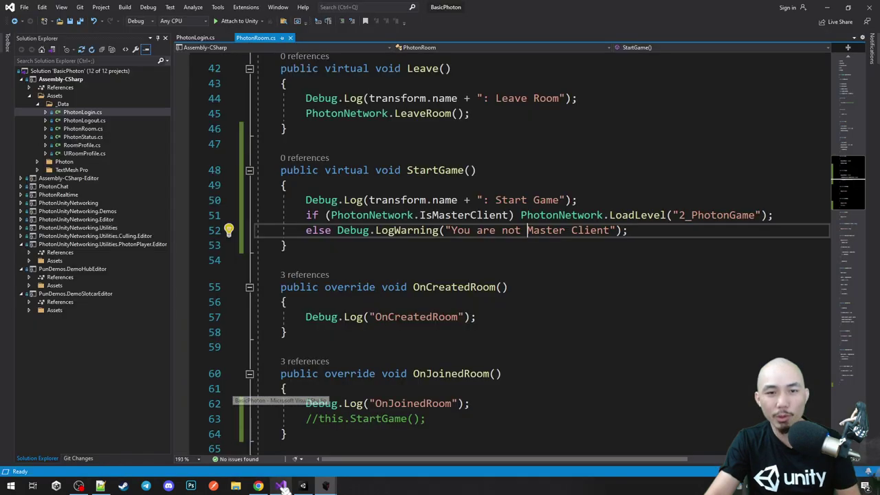
double_click(98, 112)
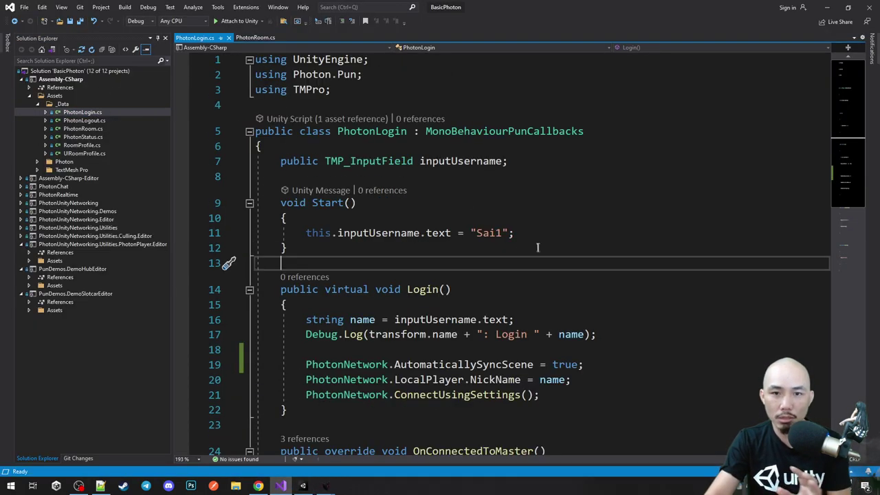
scroll(484, 263, "down", 2)
left_click(398, 274)
double_click(397, 274)
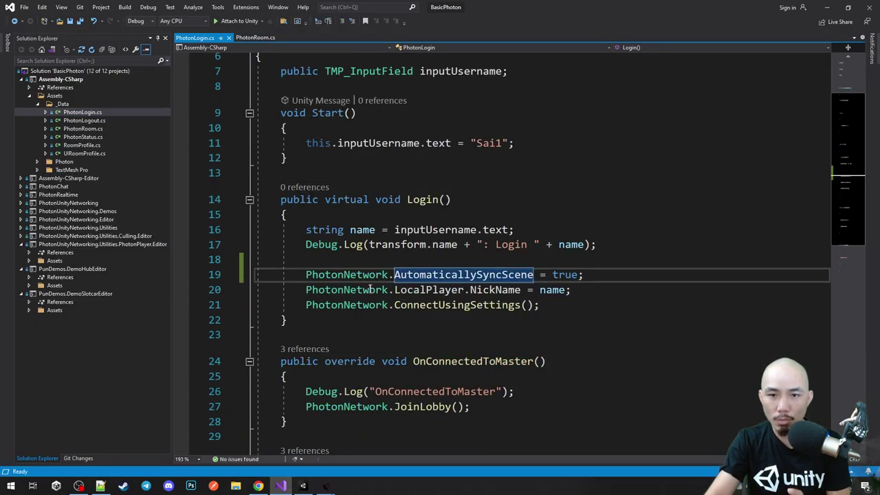
left_click_drag(369, 289, 512, 305)
left_click(446, 274)
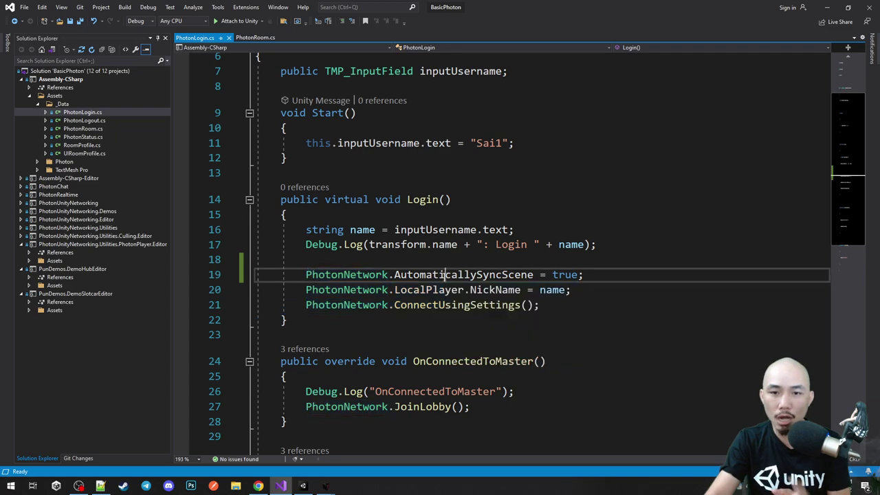
double_click(447, 274)
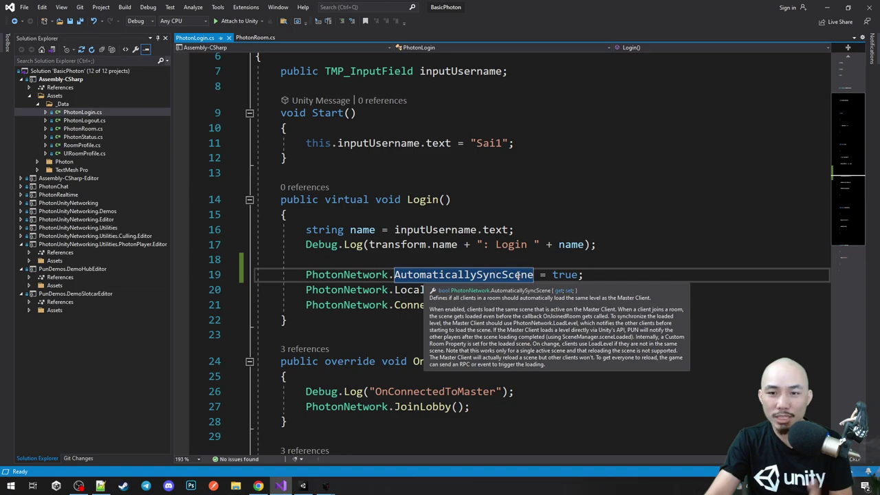
mouse_move(454, 407)
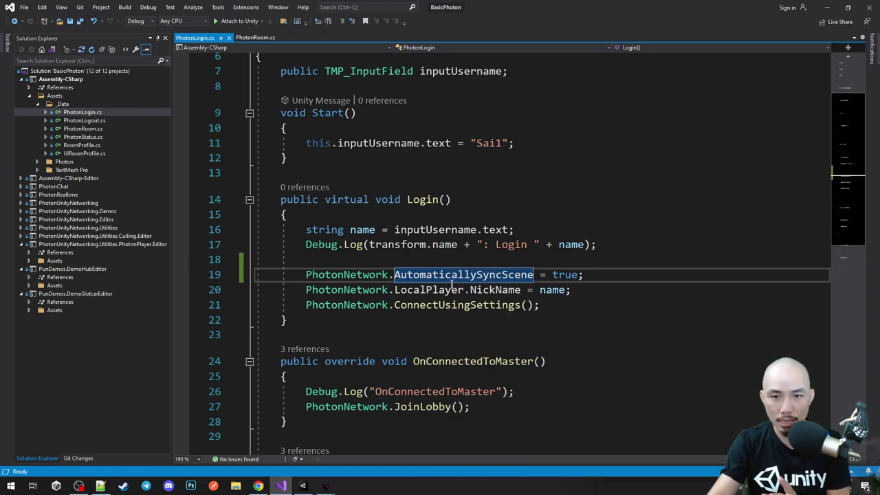
left_click(308, 274)
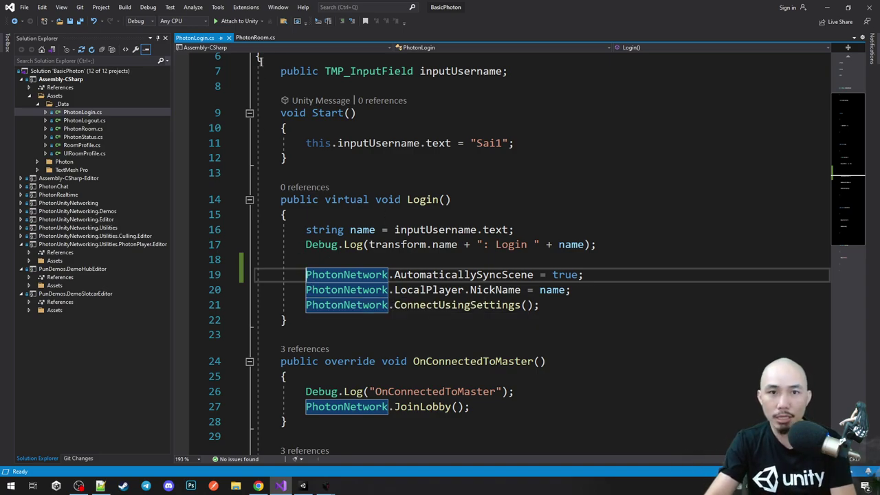
Step: Review StartGame in PhotonRoom.cs: the master-client check and the LoadLevel call on line 51
left_click(267, 38)
scroll(424, 215, "down", 2)
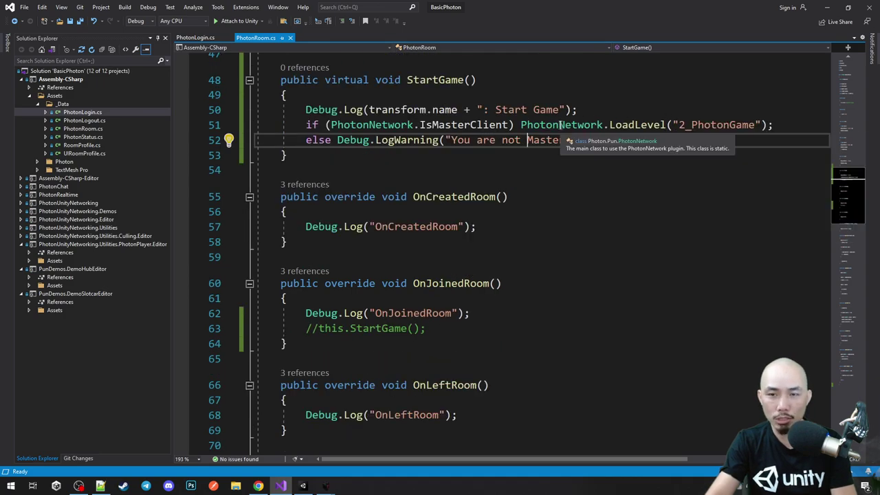
left_click_drag(558, 124, 703, 124)
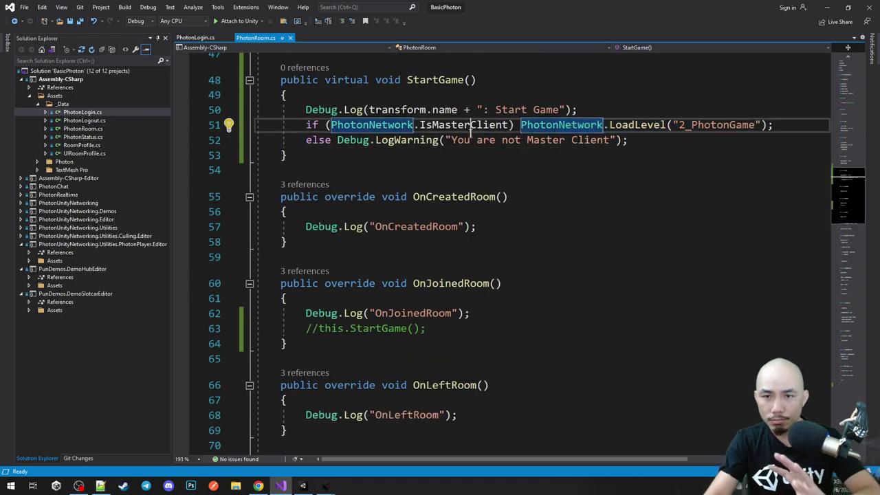
left_click_drag(420, 124, 482, 140)
left_click(477, 153)
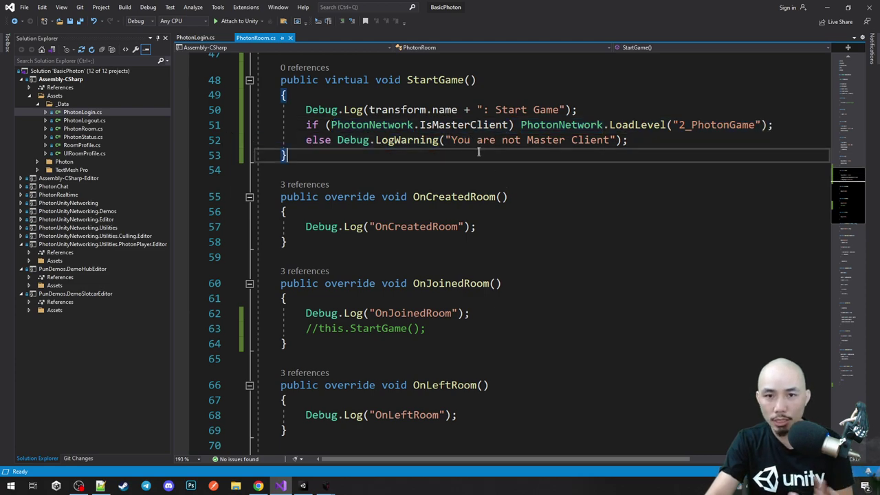
Step: Close both PhotonBasic game windows and stop Unity's play mode
mouse_move(326, 485)
left_click(370, 460)
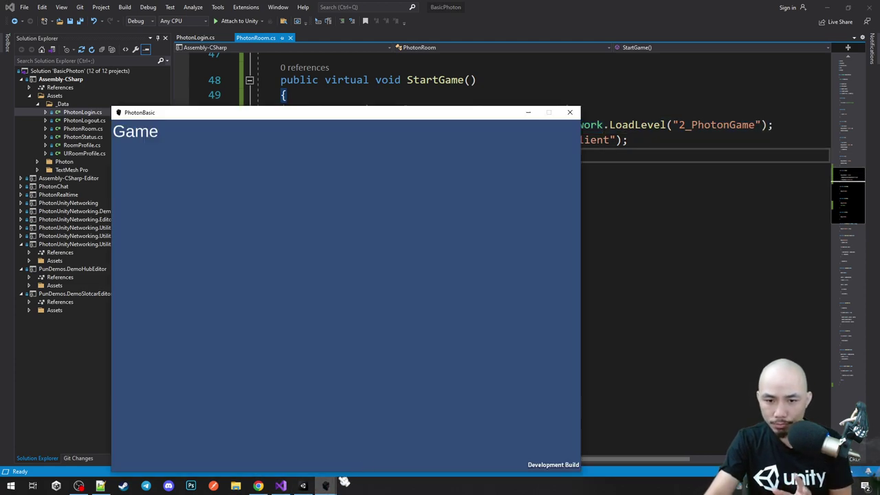
left_click(569, 112)
left_click(326, 485)
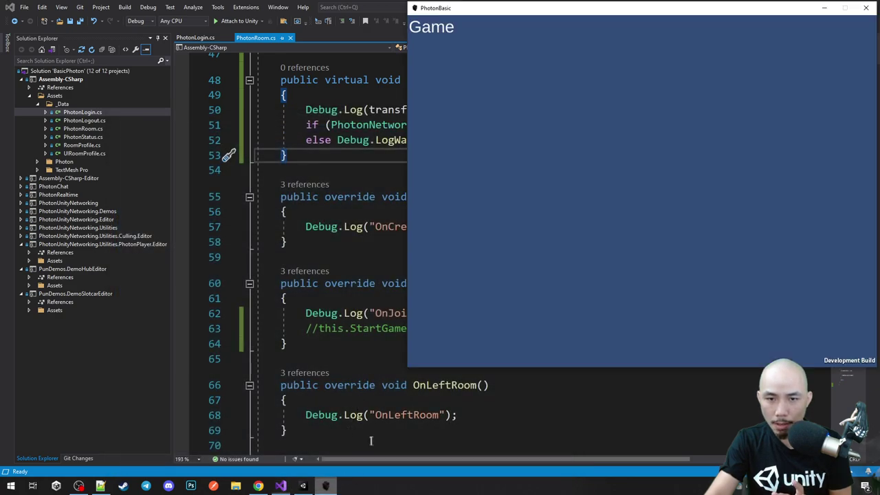
left_click(865, 8)
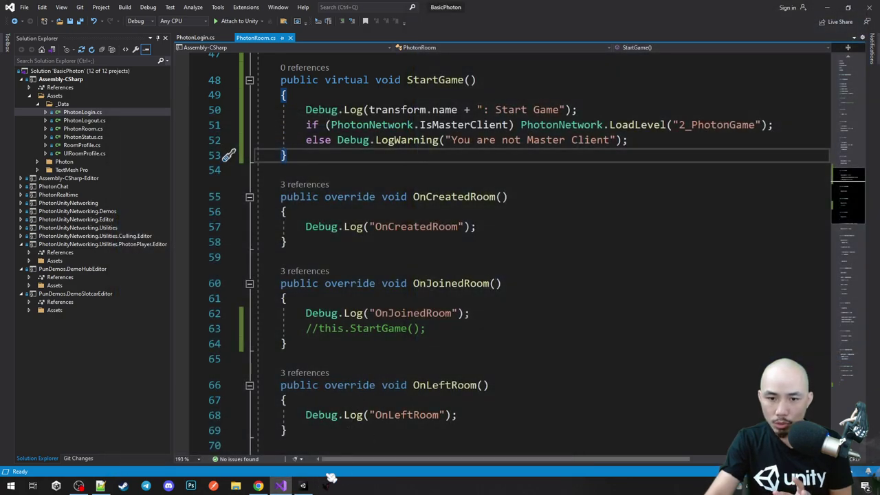
left_click(411, 269)
left_click(375, 239)
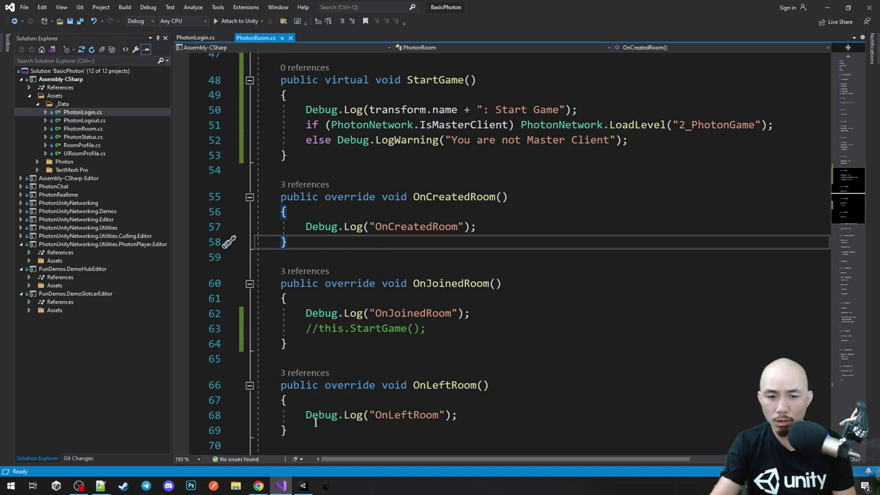
left_click(302, 485)
left_click(415, 26)
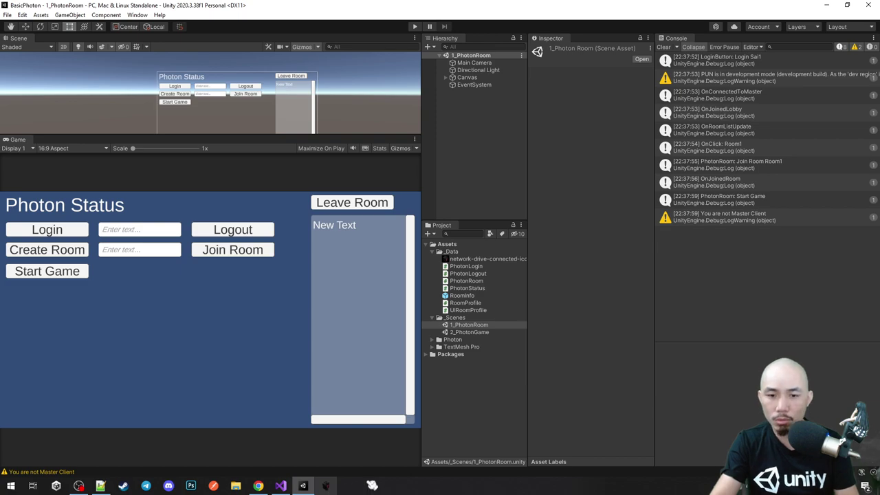
Step: Launch two PhotonBasic instances; log in with the first and create Room1
left_click(329, 486)
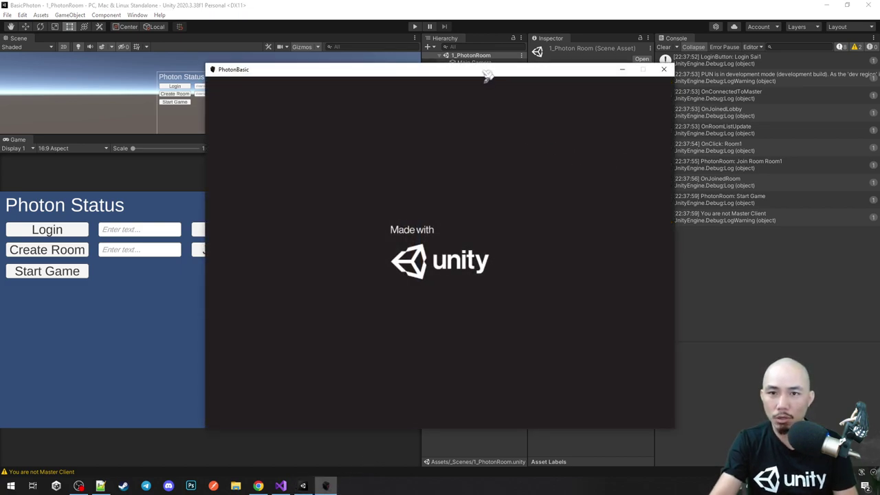
left_click_drag(487, 75, 673, 15)
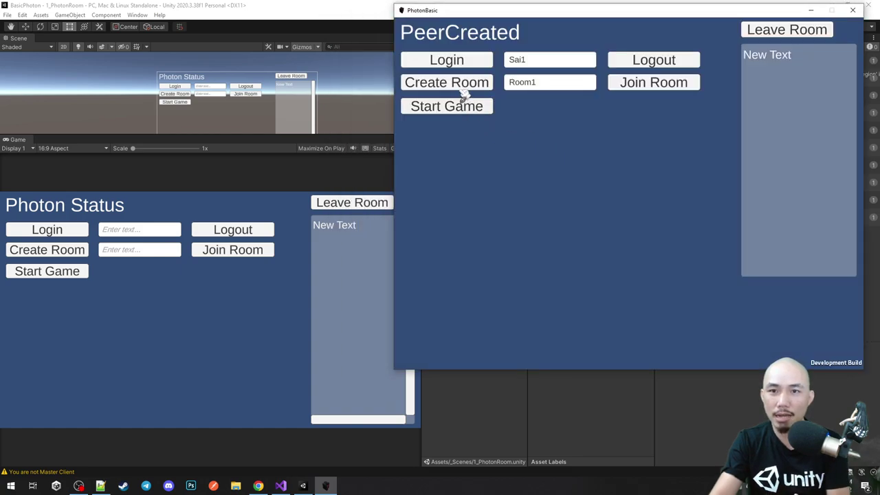
left_click(459, 63)
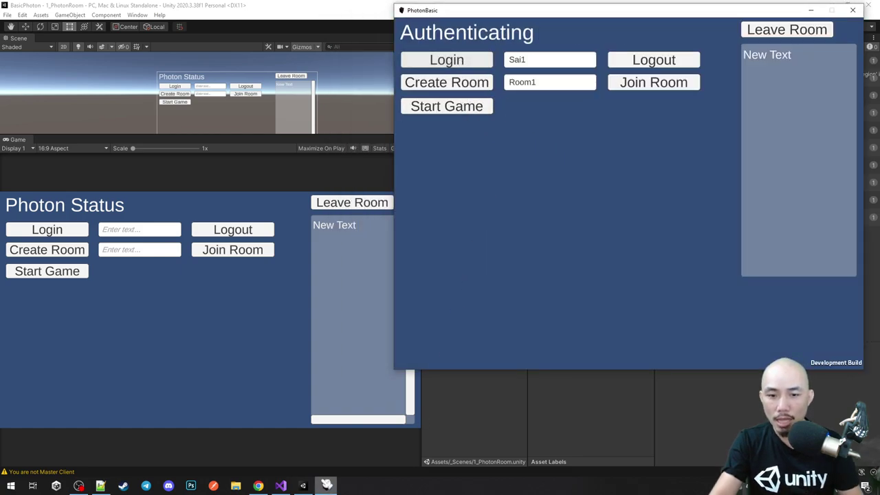
middle_click(326, 486)
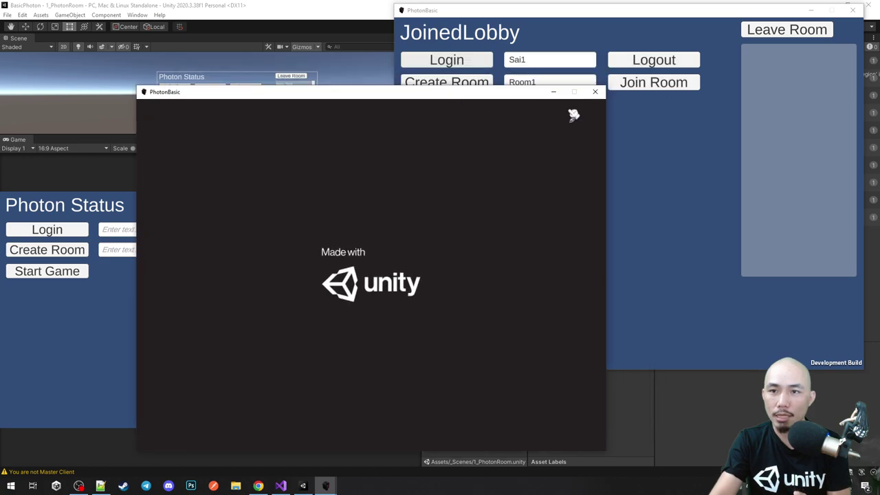
left_click(667, 133)
left_click(461, 83)
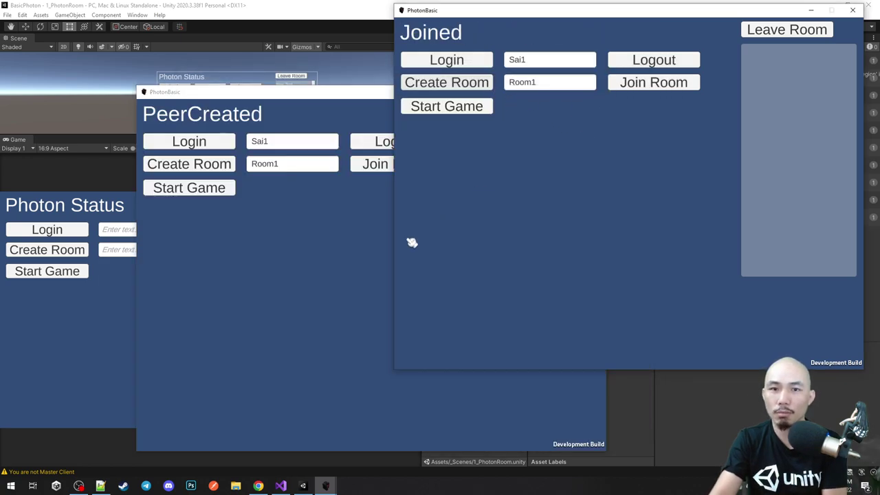
Step: Log the second player in, join Room1, and start the game from the room owner's window
left_click(372, 220)
left_click(206, 143)
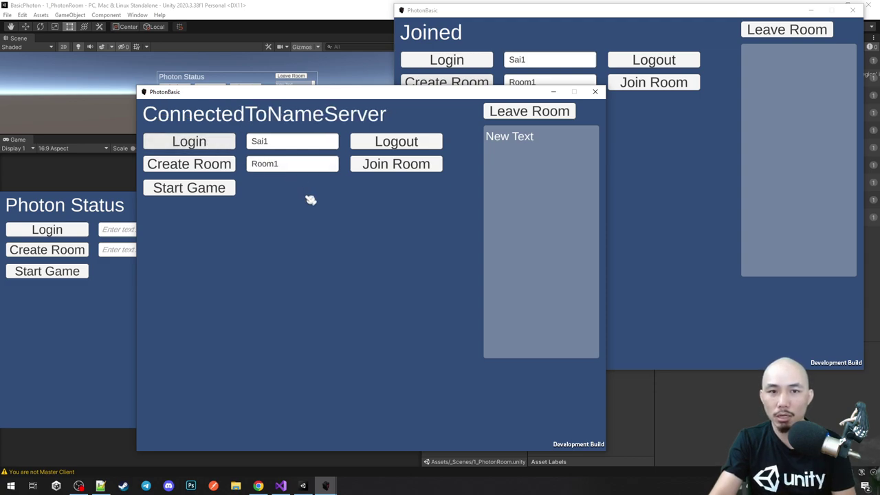
left_click(392, 168)
left_click(691, 176)
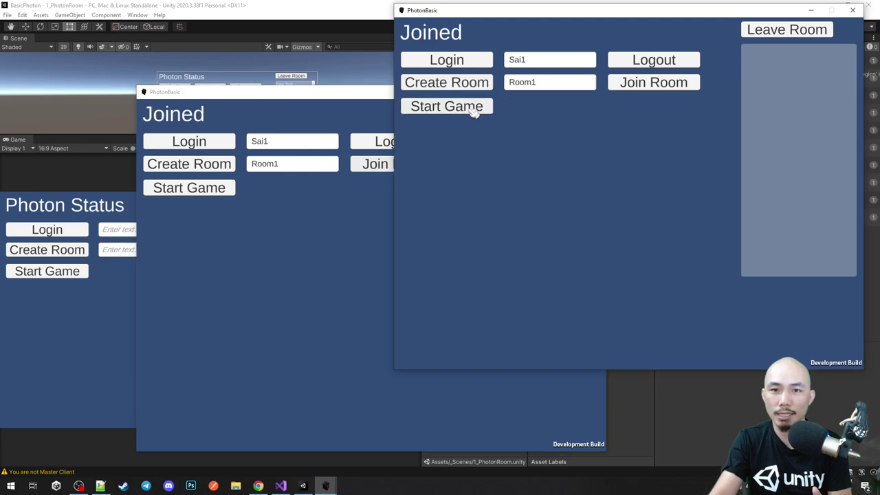
left_click(473, 110)
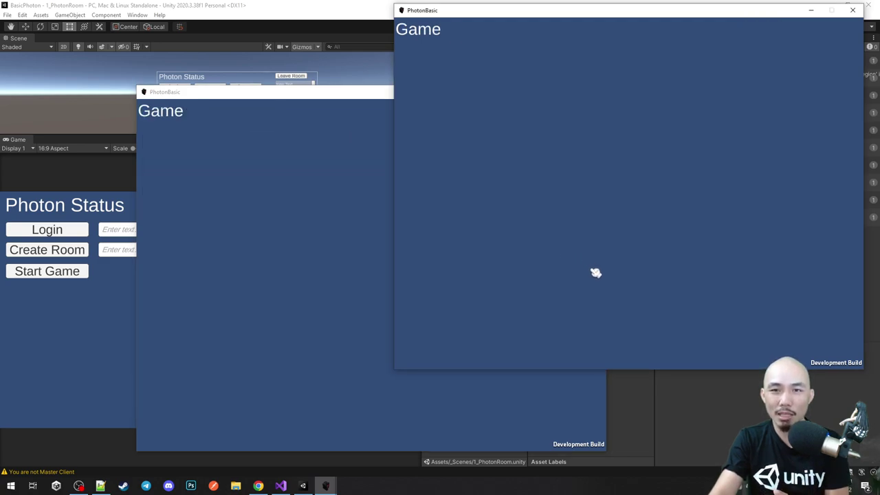
left_click(711, 406)
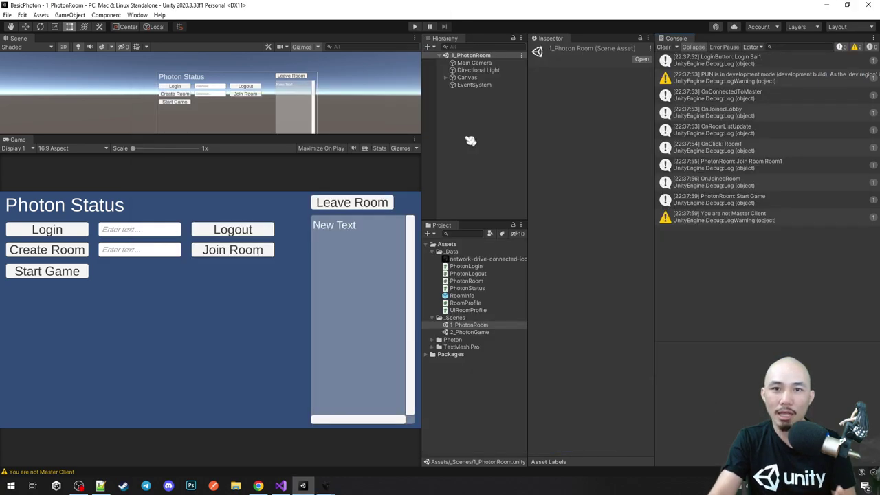
Step: Restart play mode, log in from the editor, check both builds show Game, then join Room1
left_click(415, 26)
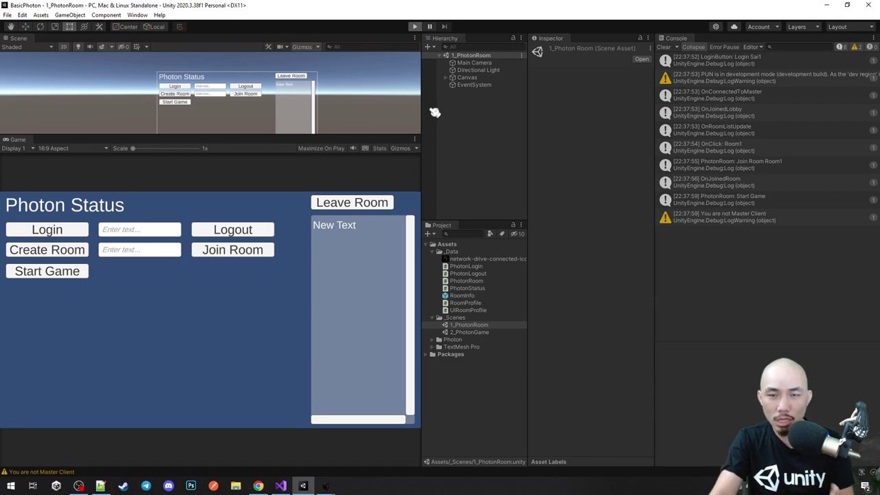
key("ctrl+p")
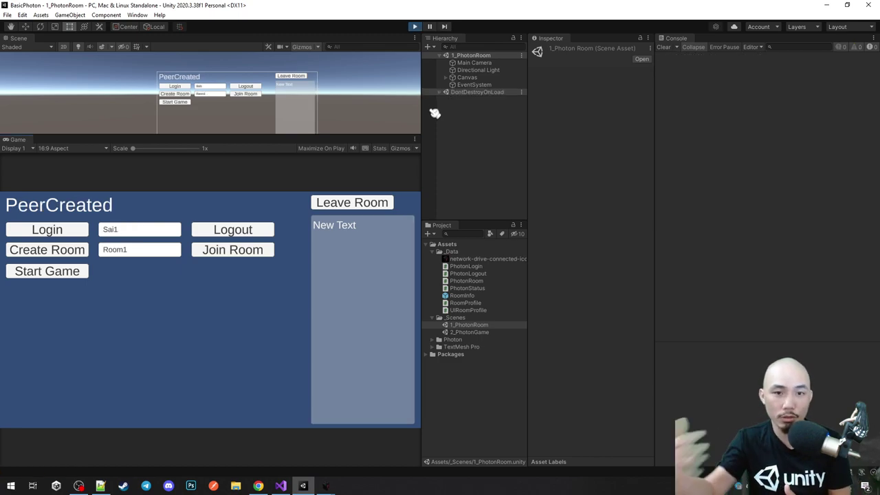
left_click(63, 232)
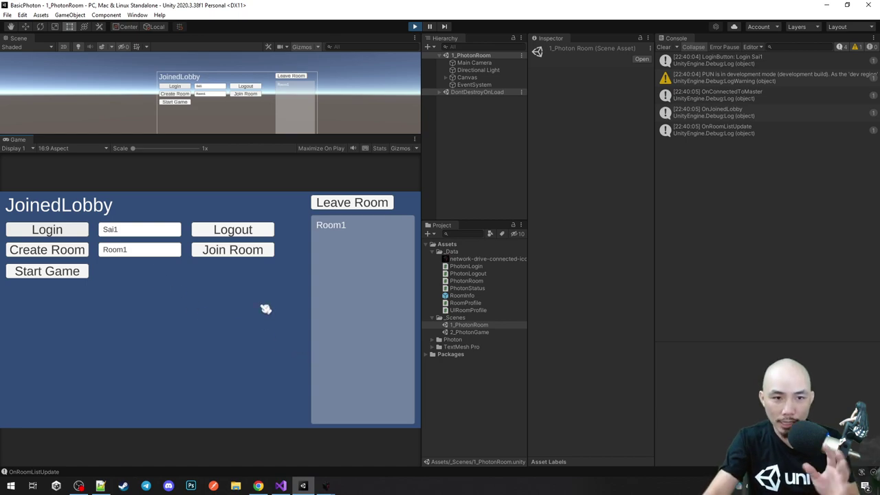
mouse_move(328, 485)
left_click(313, 455)
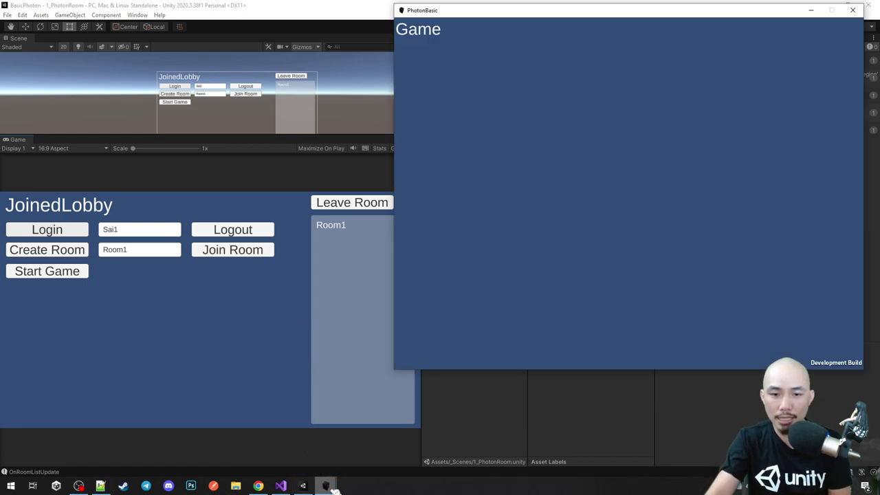
left_click(359, 451)
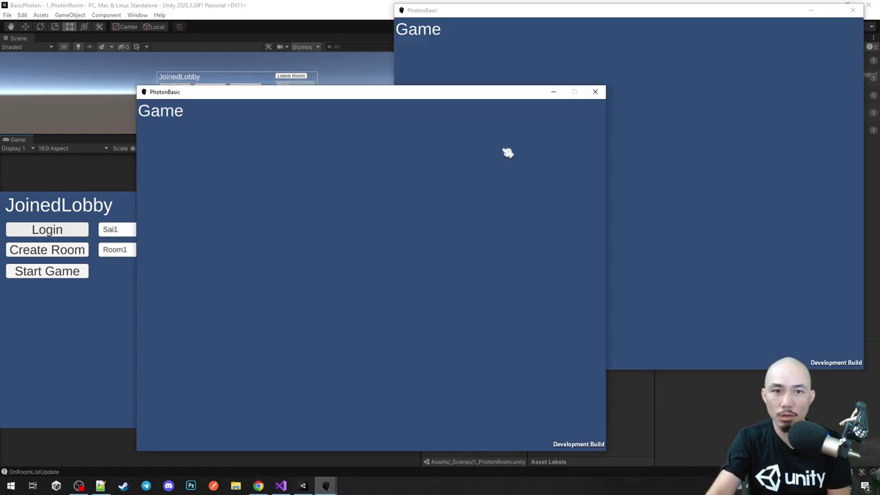
left_click(95, 182)
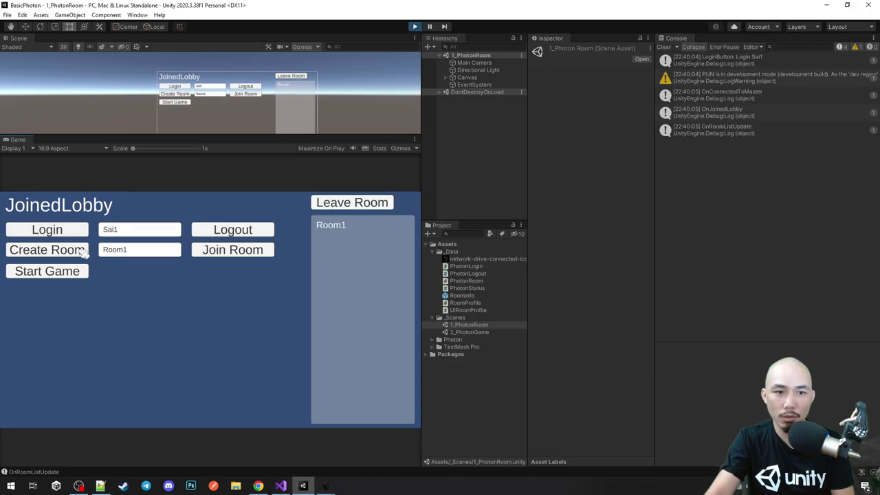
left_click(246, 253)
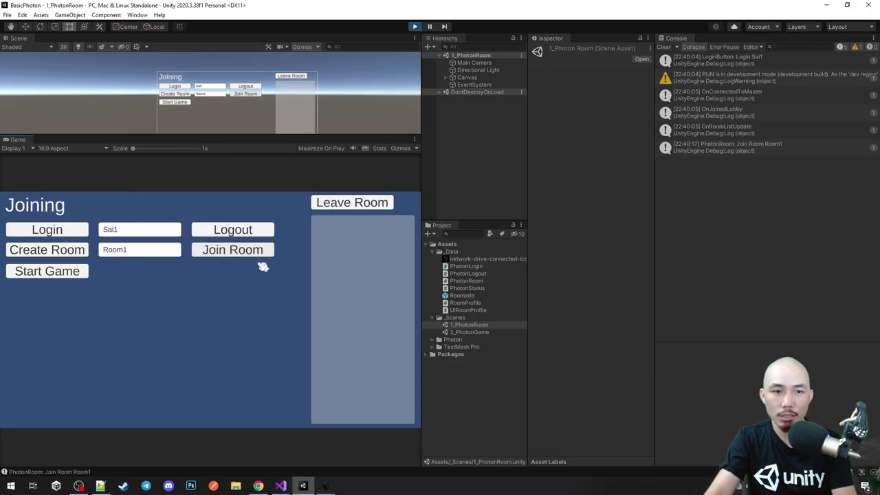
Step: Inspect AutomaticallySyncScene on line 19 of PhotonLogin.cs, then bring up StartGame in PhotonRoom.cs
left_click(281, 485)
scroll(227, 275, "up", 4)
left_click(196, 37)
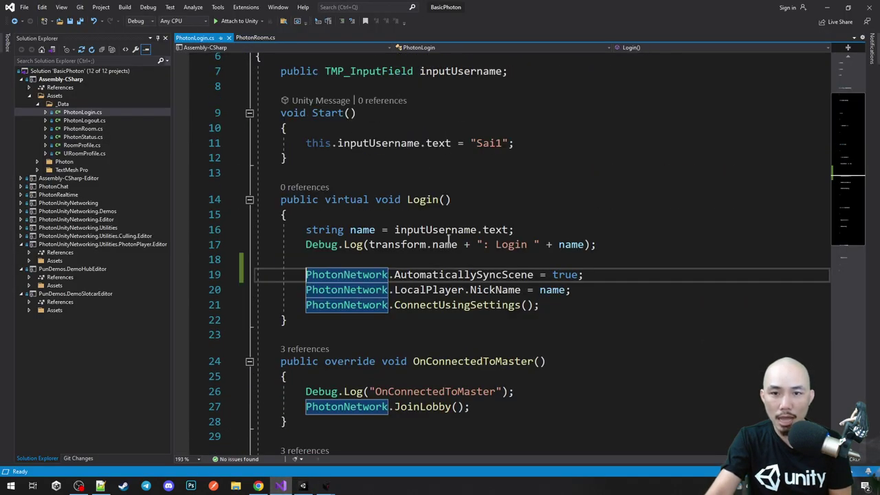
left_click_drag(343, 275, 505, 275)
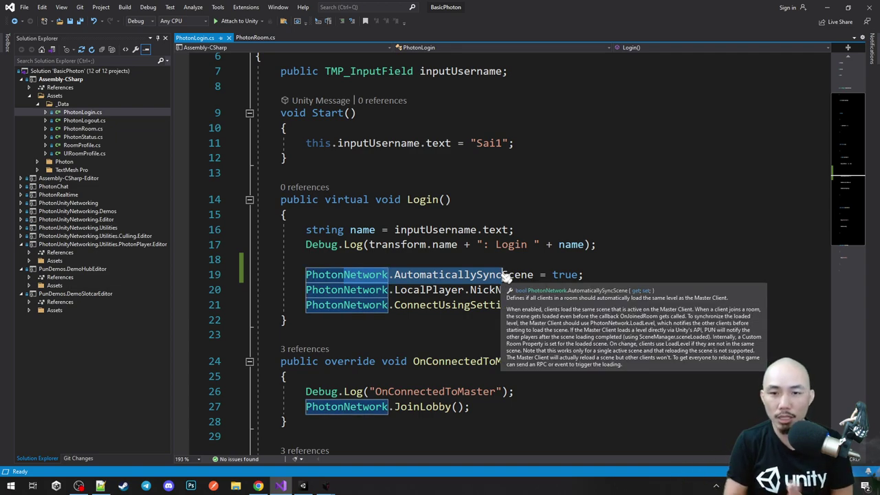
left_click(505, 275)
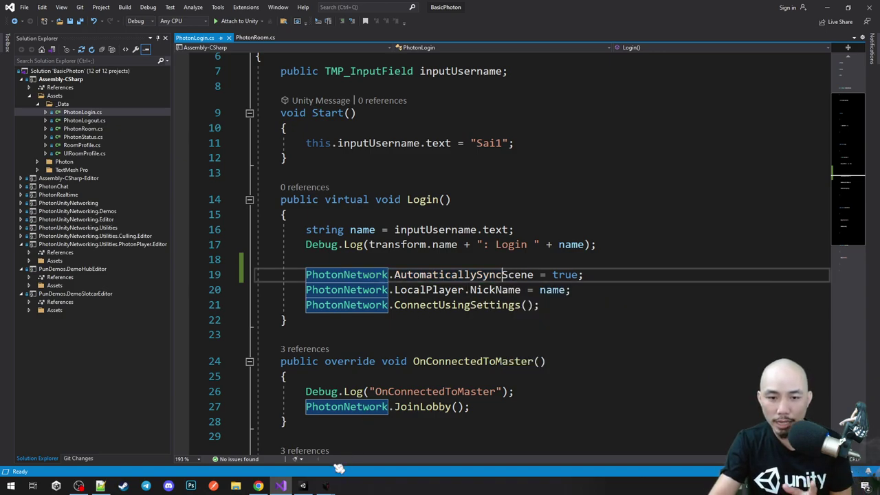
scroll(384, 335, "down", 4)
scroll(384, 335, "up", 5)
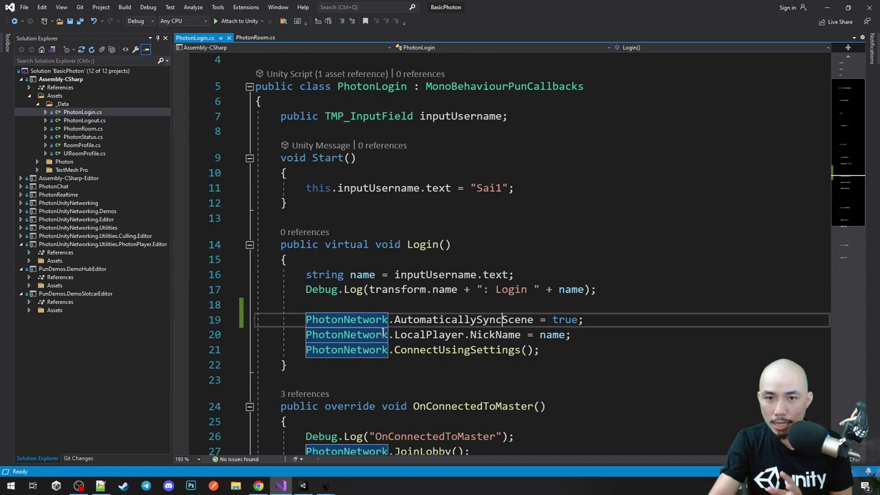
scroll(384, 334, "up", 1)
left_click(255, 37)
Step: Uncomment the this.StartGame() call on line 63 in OnJoinedRoom and save PhotonRoom.cs
left_click(466, 282)
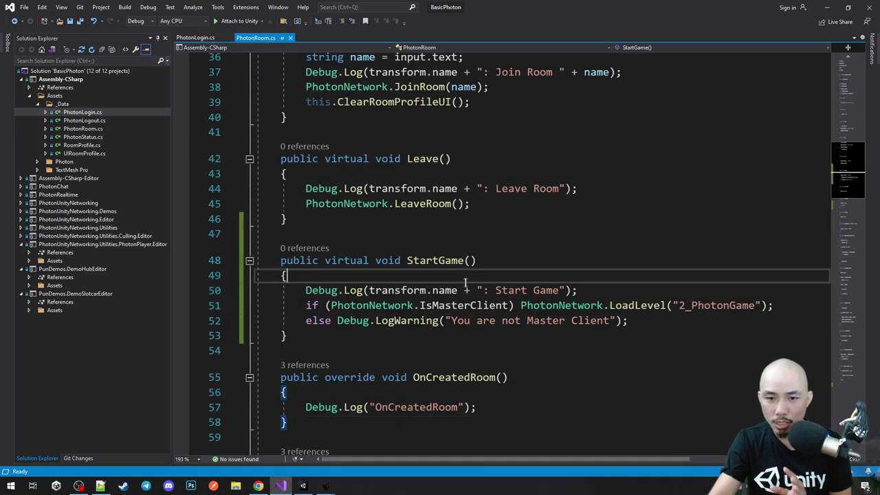
scroll(466, 282, "down", 3)
scroll(455, 301, "down", 2)
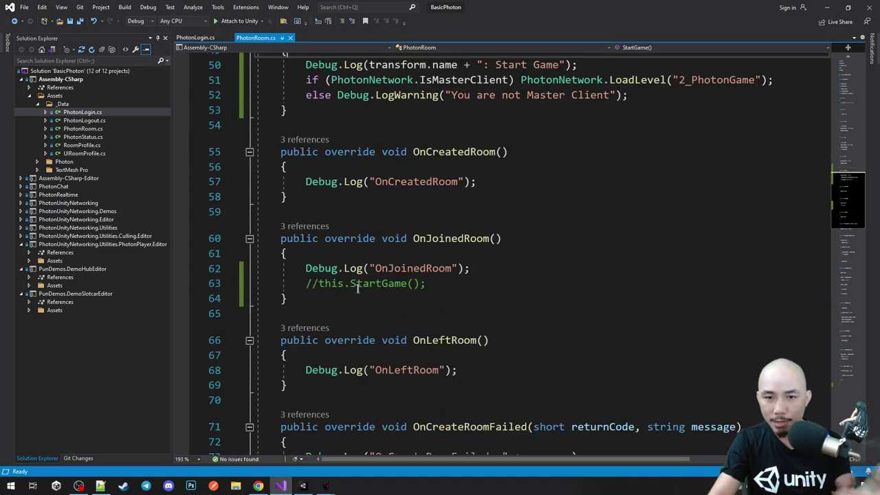
scroll(395, 261, "up", 1)
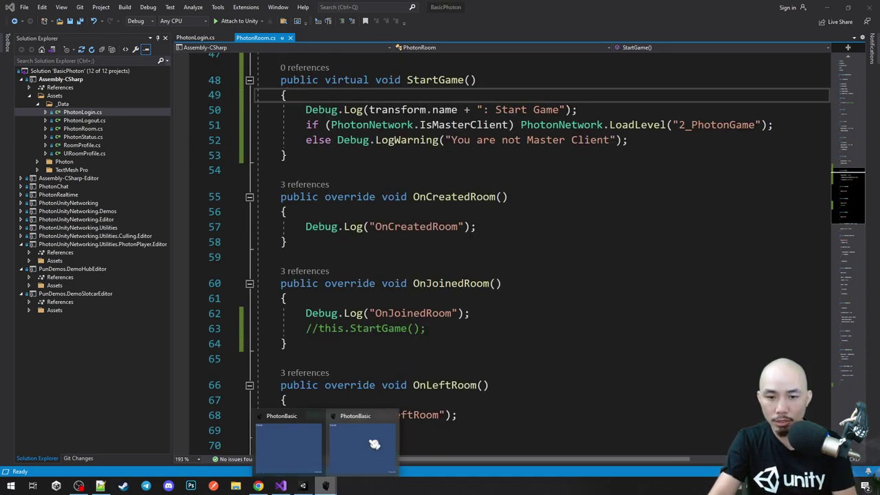
left_click(321, 417)
left_click(429, 328)
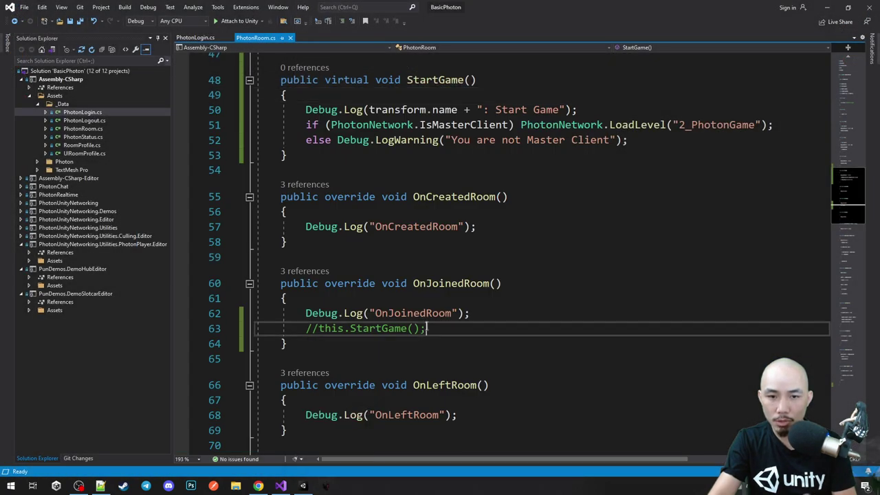
key("Home")
key("Delete")
key("Delete")
key("ctrl+s")
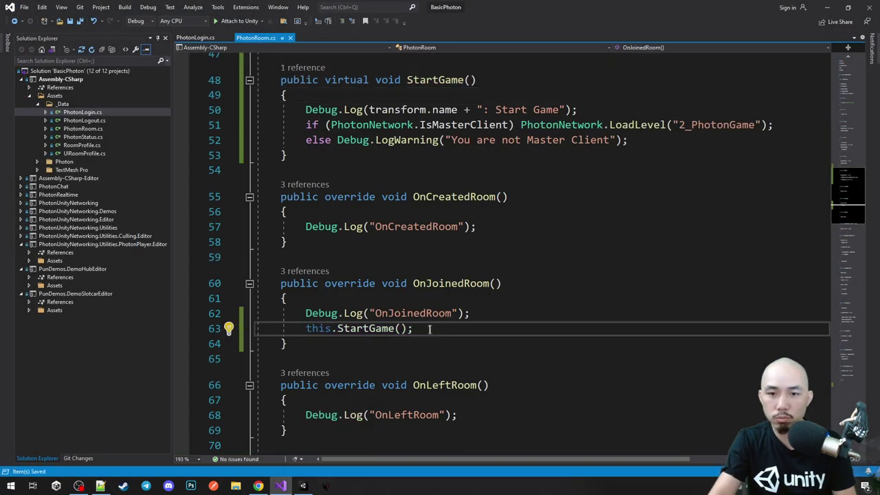
Step: Check where StartGame is referenced and confirm the call inside OnJoinedRoom
scroll(426, 328, "up", 2)
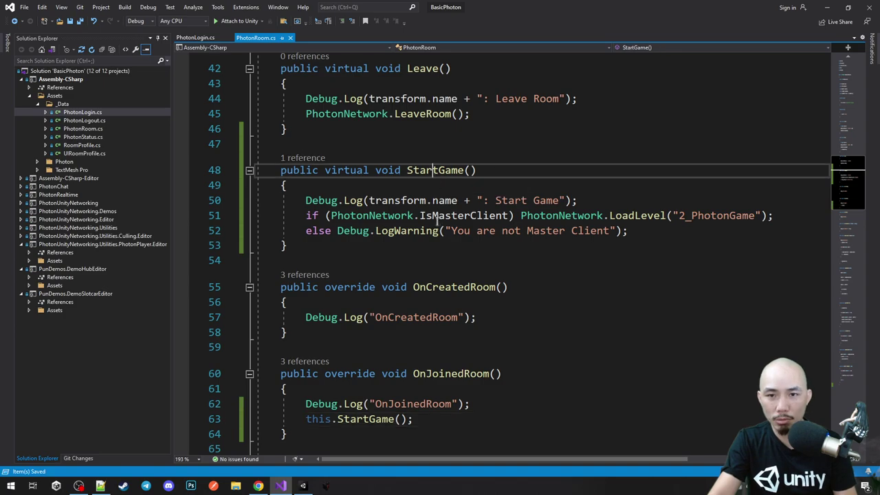
left_click(433, 170)
scroll(441, 211, "down", 2)
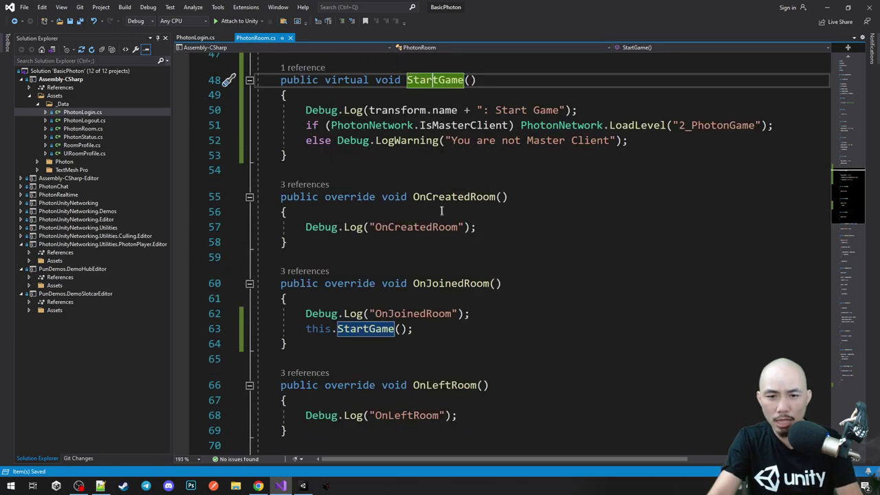
left_click(451, 286)
left_click(372, 329)
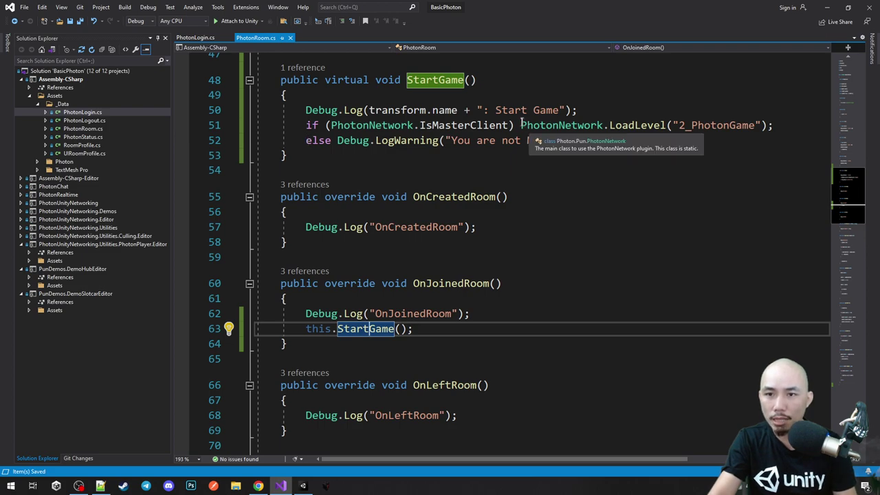
Step: Add an unconditional PhotonNetwork.LoadLevel("2_PhotonGame") in StartGame, comment out the master-client if/else, and save
left_click_drag(521, 125, 784, 123)
key("ctrl+c")
left_click(627, 140)
key("Return")
key("Return")
key("ctrl+v")
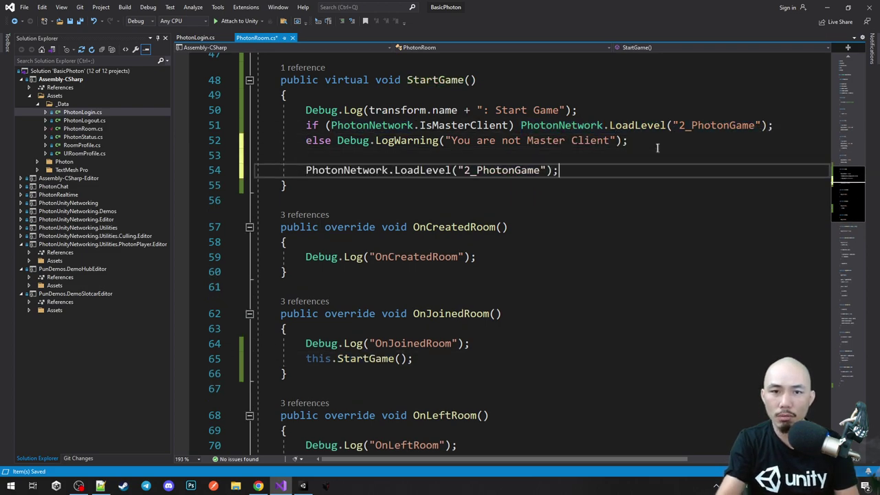
left_click_drag(306, 126, 306, 141)
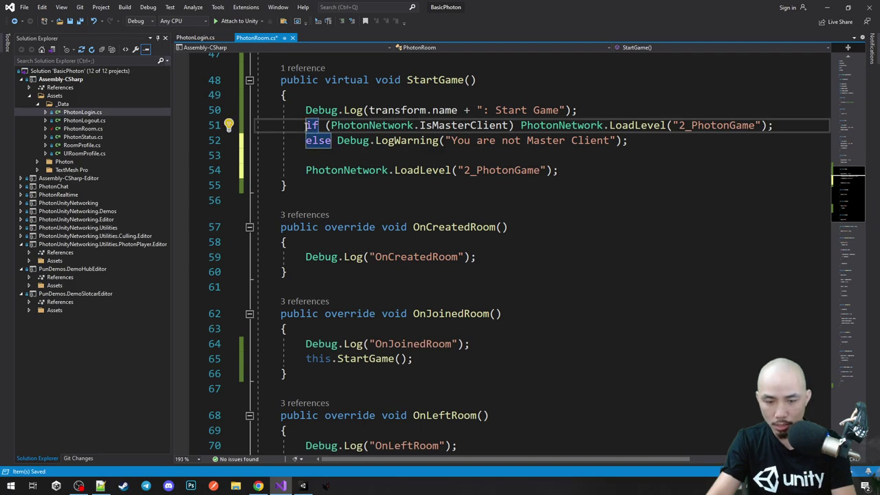
key("ctrl+k")
key("ctrl+c")
key("ctrl+s")
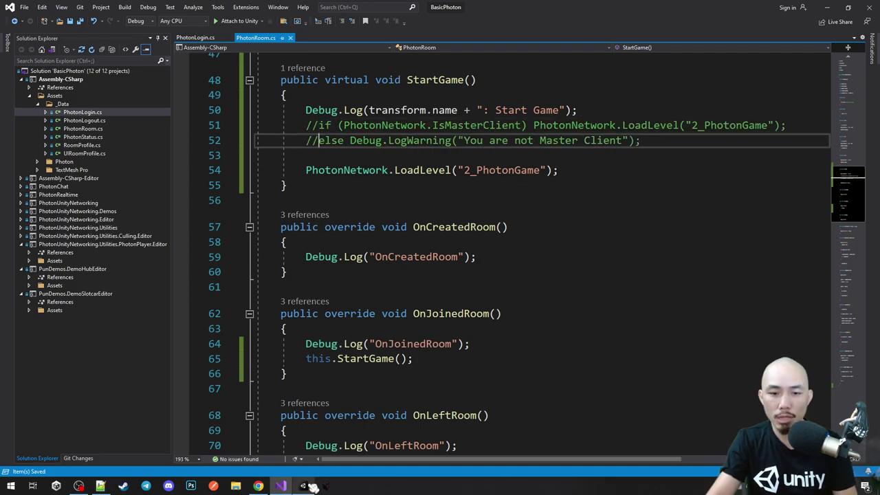
left_click(302, 485)
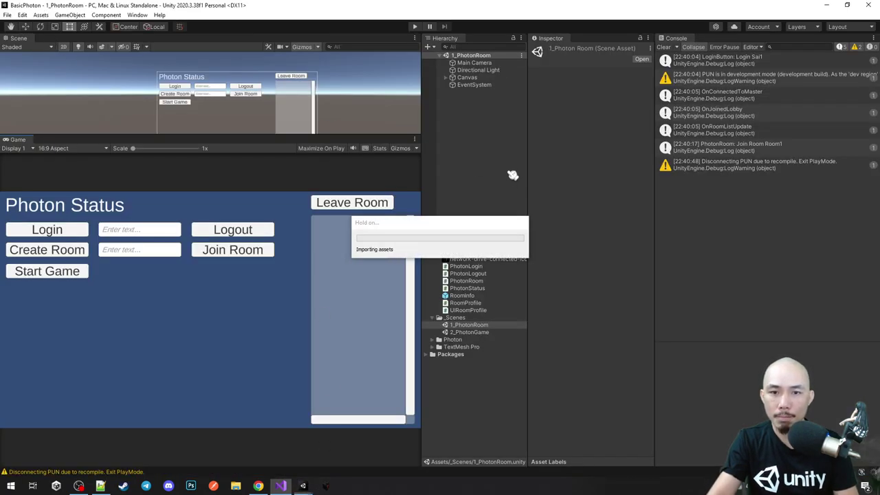
Step: Build the standalone player from File > Build Settings into the PhotonBasic folder
left_click(8, 16)
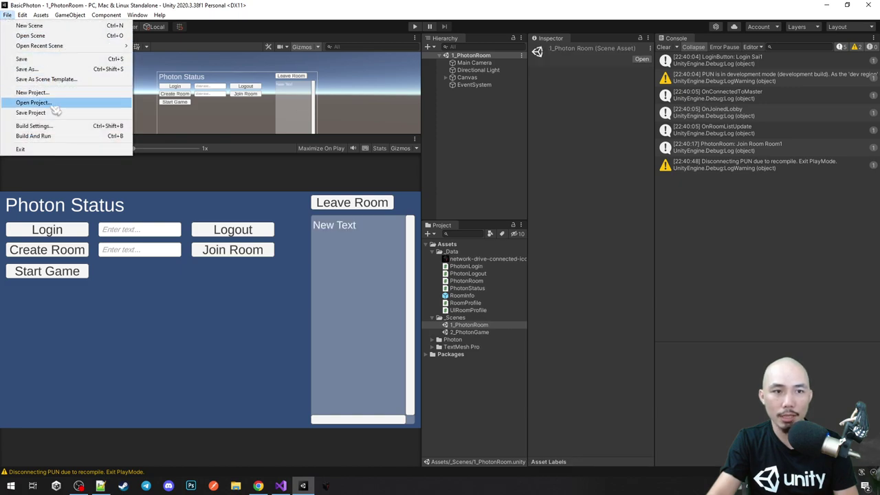
left_click(55, 125)
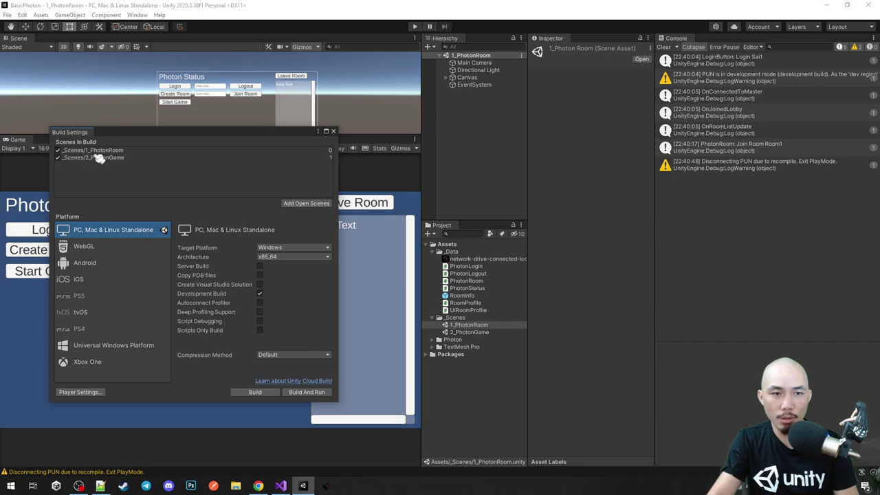
left_click(255, 392)
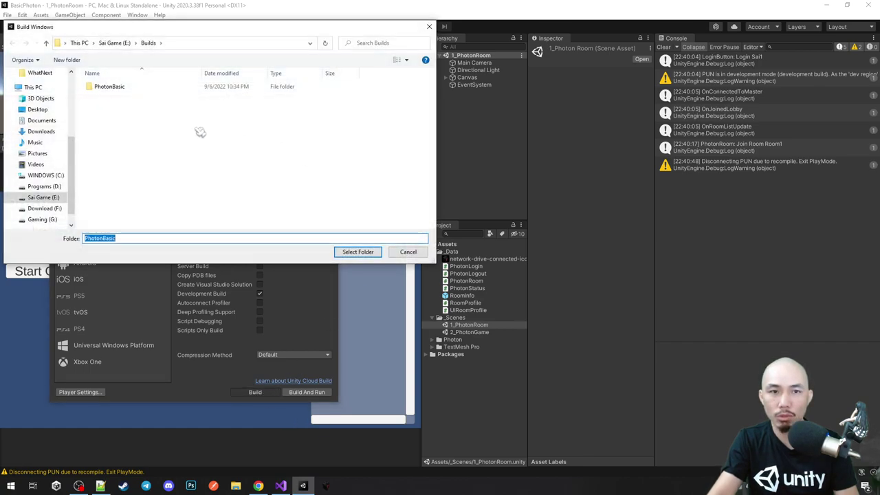
left_click(104, 88)
left_click(356, 253)
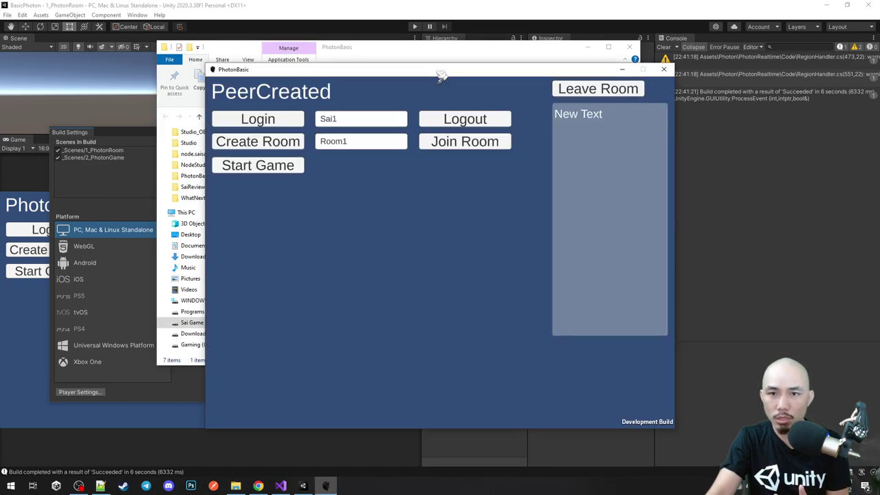
Step: Log in from the built player, create Room1 to load the Game scene, then close it with Alt+F4
left_click_drag(441, 69, 578, 26)
left_click(405, 84)
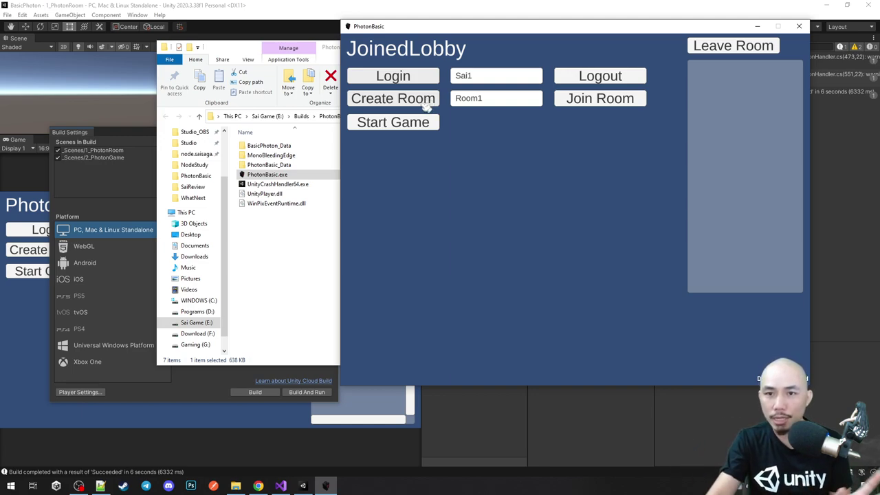
left_click(426, 101)
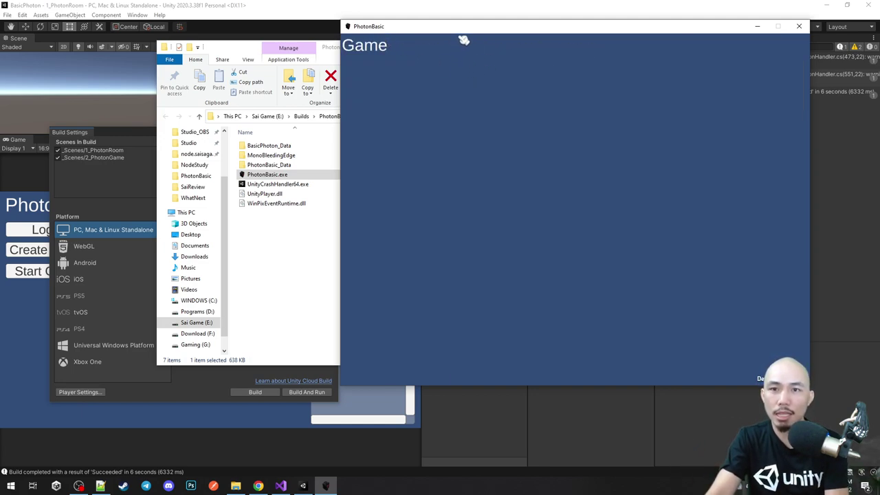
left_click_drag(467, 29, 523, 15)
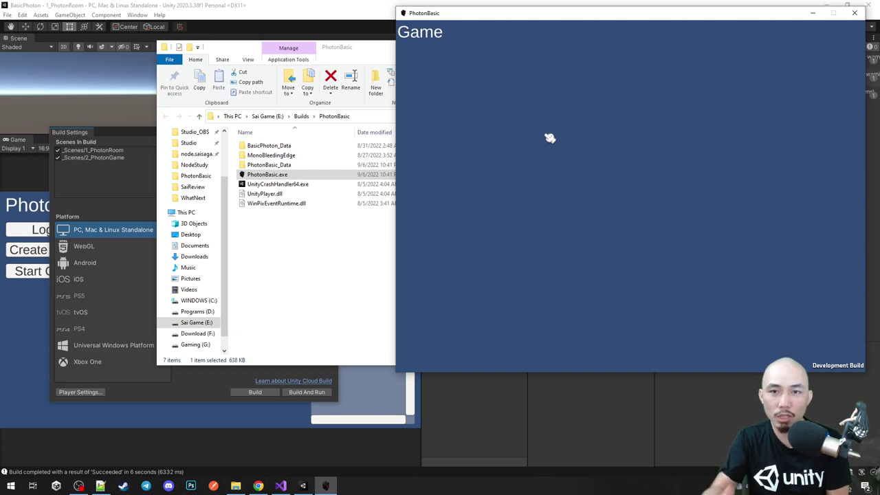
key("alt+F4")
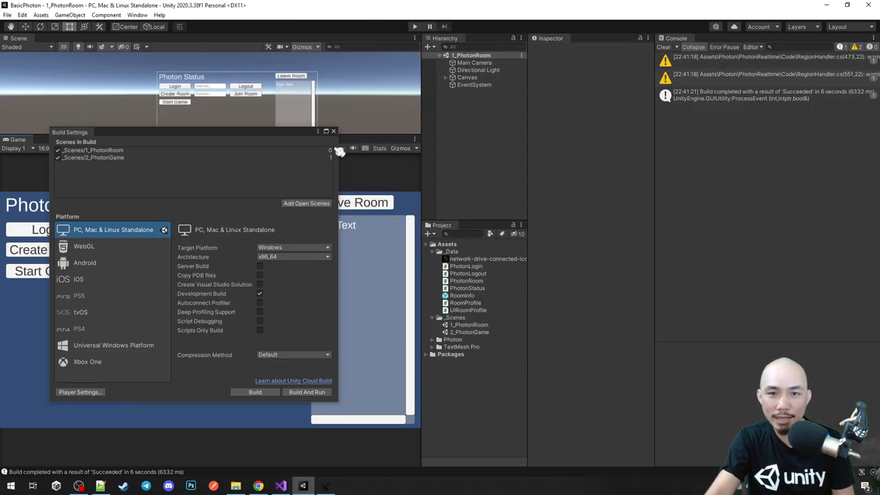
Step: Close Build Settings, enter Play mode, log in, and join Room1 from the editor client
left_click(334, 132)
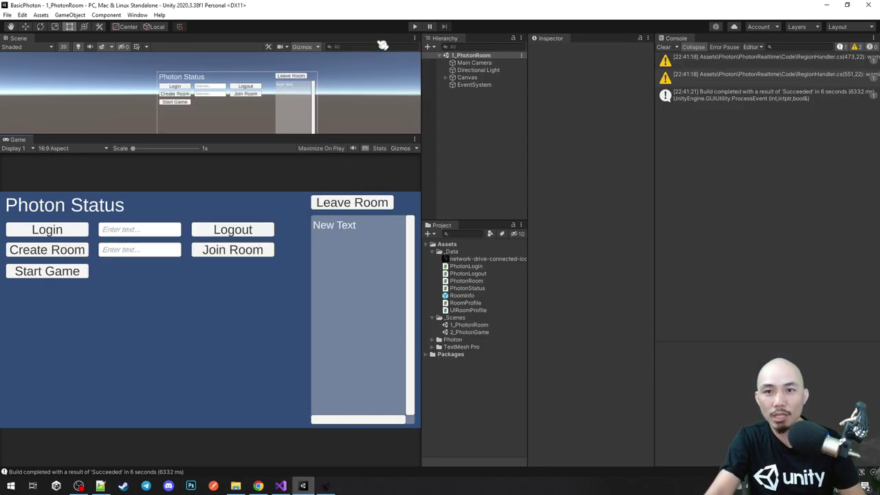
left_click(415, 27)
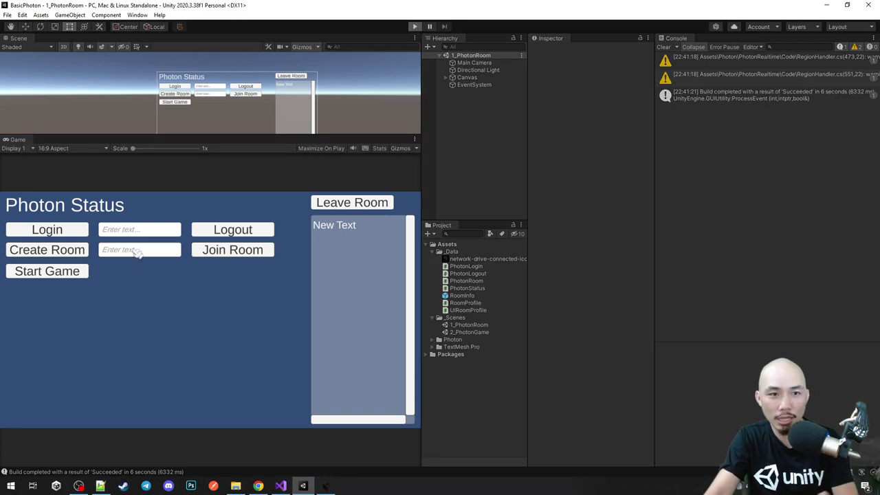
left_click(65, 233)
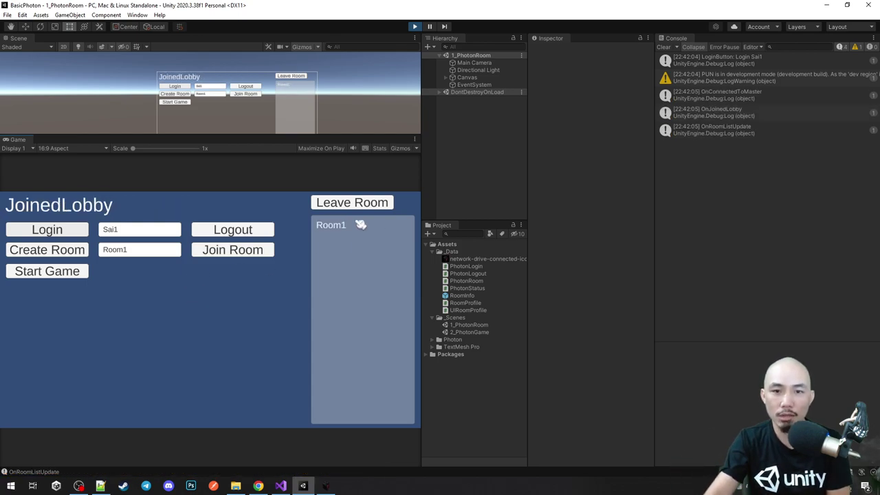
left_click(255, 252)
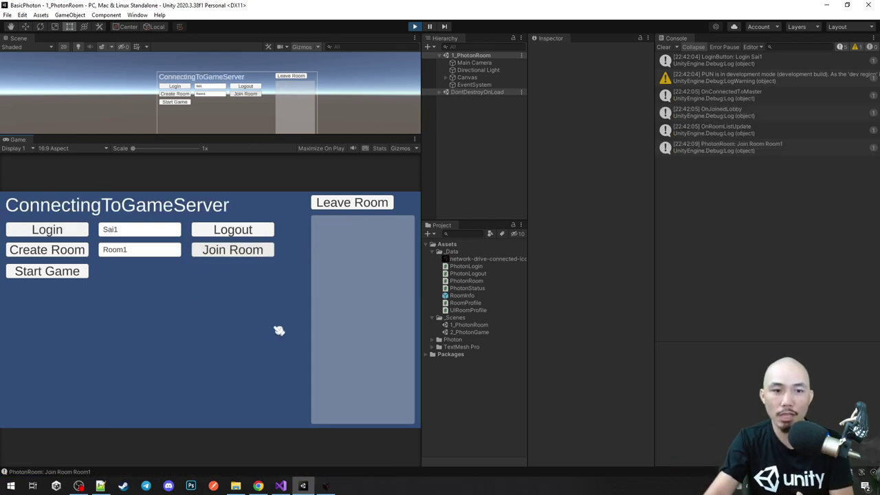